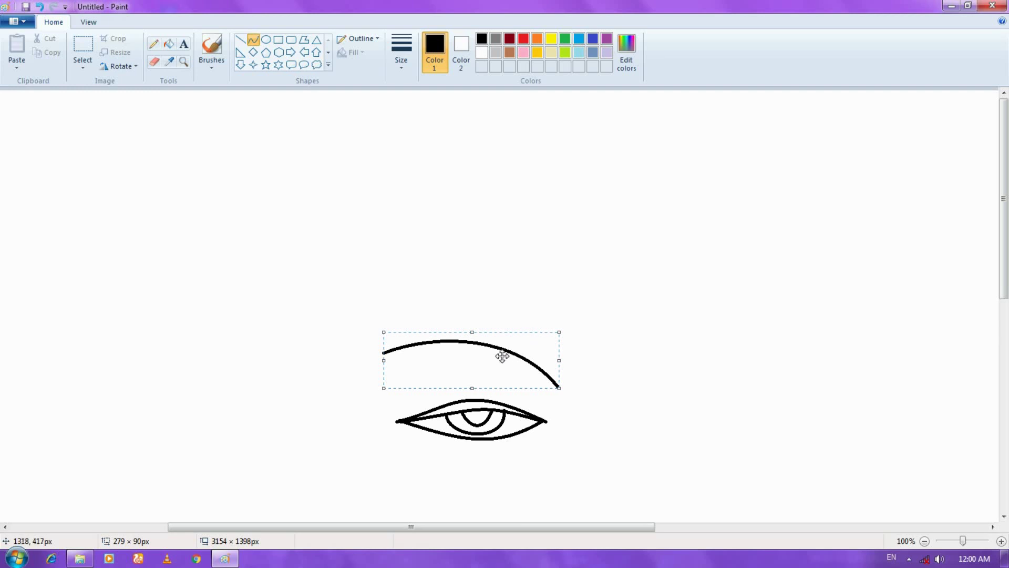
Move the brow curve closer to the eye and draw a second curve above it to form a tapered eyebrow.
{"action": "left_click_drag", "start_coordinate": [502, 356], "coordinate": [516, 375]}
{"action": "left_click", "coordinate": [515, 298]}
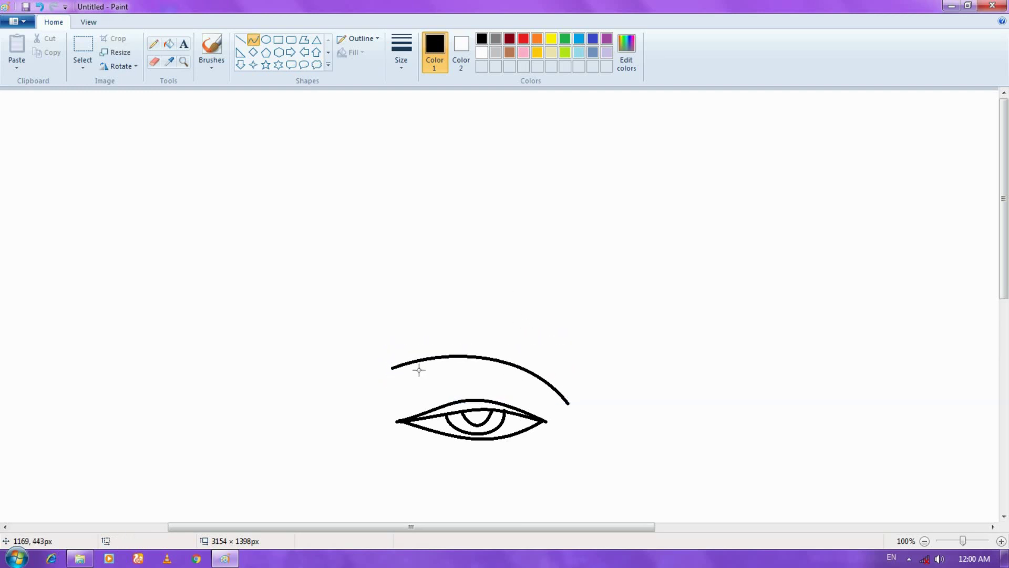
{"action": "mouse_move", "coordinate": [390, 368]}
{"action": "left_mouse_down"}
{"action": "mouse_move", "coordinate": [451, 361]}
{"action": "mouse_move", "coordinate": [537, 373]}
{"action": "left_mouse_up"}
{"action": "mouse_move", "coordinate": [473, 353]}
{"action": "left_mouse_down"}
{"action": "mouse_move", "coordinate": [410, 341]}
{"action": "mouse_move", "coordinate": [506, 335]}
{"action": "mouse_move", "coordinate": [486, 331]}
{"action": "left_mouse_up"}
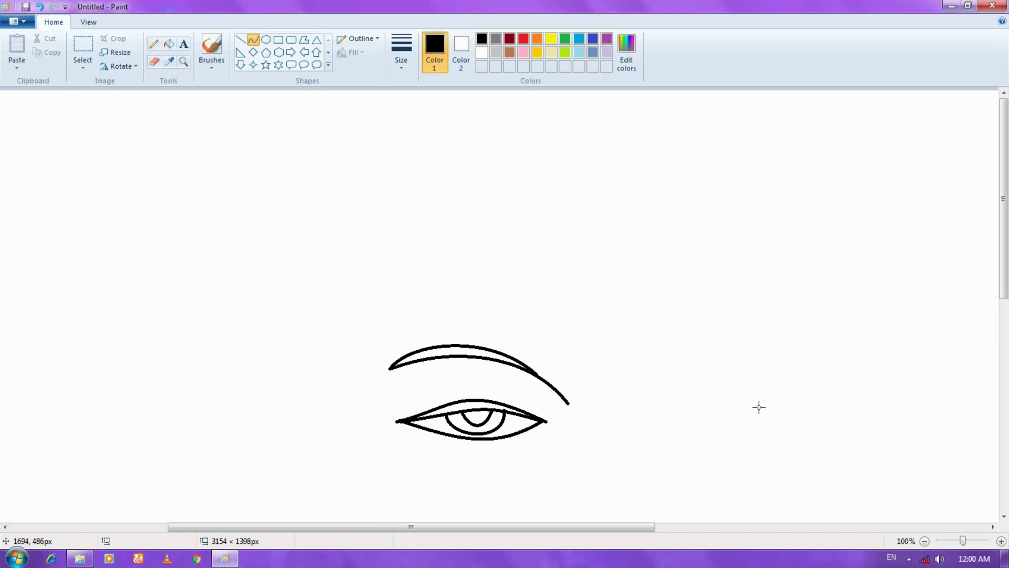
{"action": "left_click_drag", "start_coordinate": [630, 527], "coordinate": [654, 527]}
{"action": "scroll", "coordinate": [712, 311], "scroll_direction": "down", "scroll_amount": 3}
{"action": "mouse_move", "coordinate": [518, 246]}
{"action": "left_mouse_down"}
{"action": "mouse_move", "coordinate": [521, 435]}
{"action": "mouse_move", "coordinate": [519, 423]}
{"action": "left_mouse_up"}
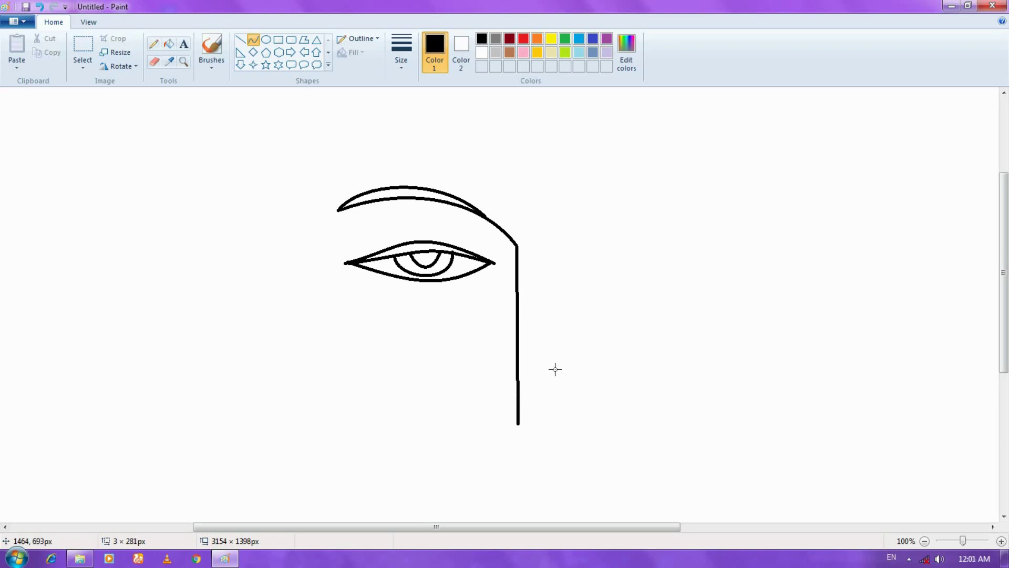
{"action": "left_click_drag", "start_coordinate": [555, 369], "coordinate": [523, 385]}
{"action": "key", "text": "ctrl+z"}
{"action": "left_click_drag", "start_coordinate": [518, 245], "coordinate": [517, 374]}
{"action": "key", "text": "ctrl+z"}
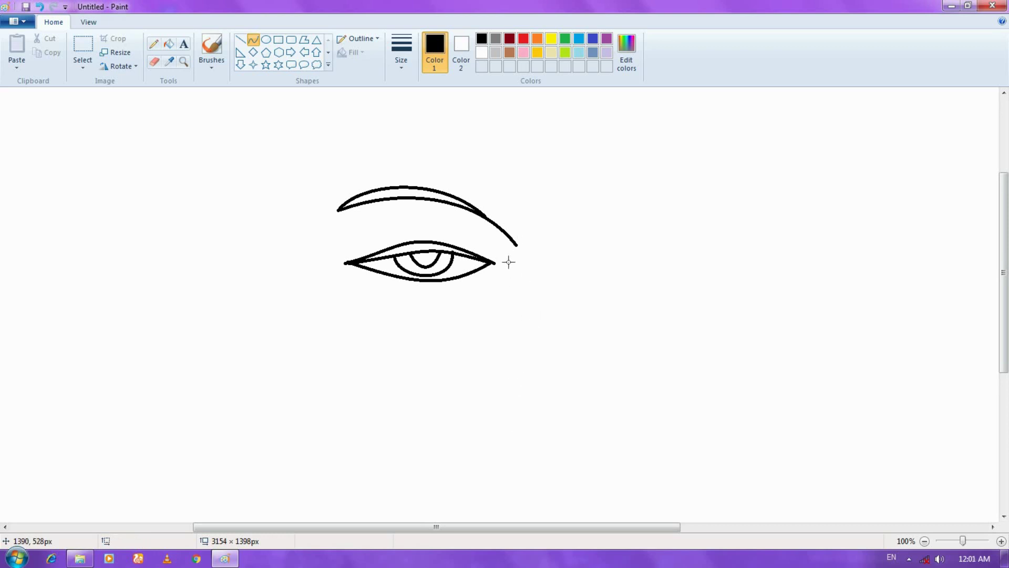
{"action": "left_click_drag", "start_coordinate": [518, 245], "coordinate": [517, 396]}
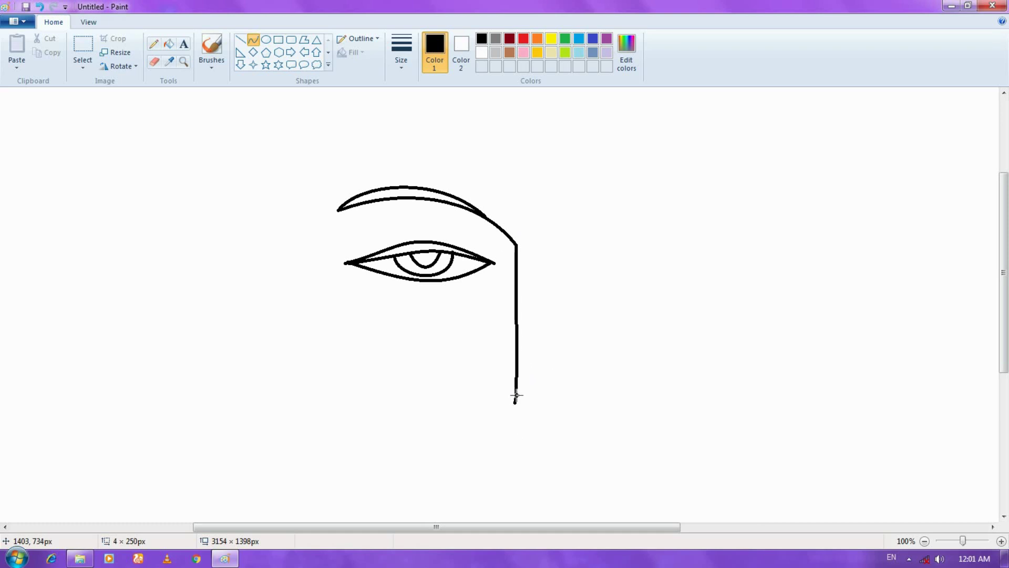
{"action": "key", "text": "Escape"}
Draw a near-vertical nose line downward from the inner end of the brow curve.
{"action": "left_click_drag", "start_coordinate": [517, 245], "coordinate": [517, 390]}
{"action": "left_click_drag", "start_coordinate": [520, 355], "coordinate": [516, 350]}
{"action": "left_click", "coordinate": [516, 350]}
{"action": "left_click", "coordinate": [487, 350]}
Draw the nostril and the underside of the nose with small curves around the lower end of the nose line.
{"action": "left_click_drag", "start_coordinate": [514, 392], "coordinate": [482, 398]}
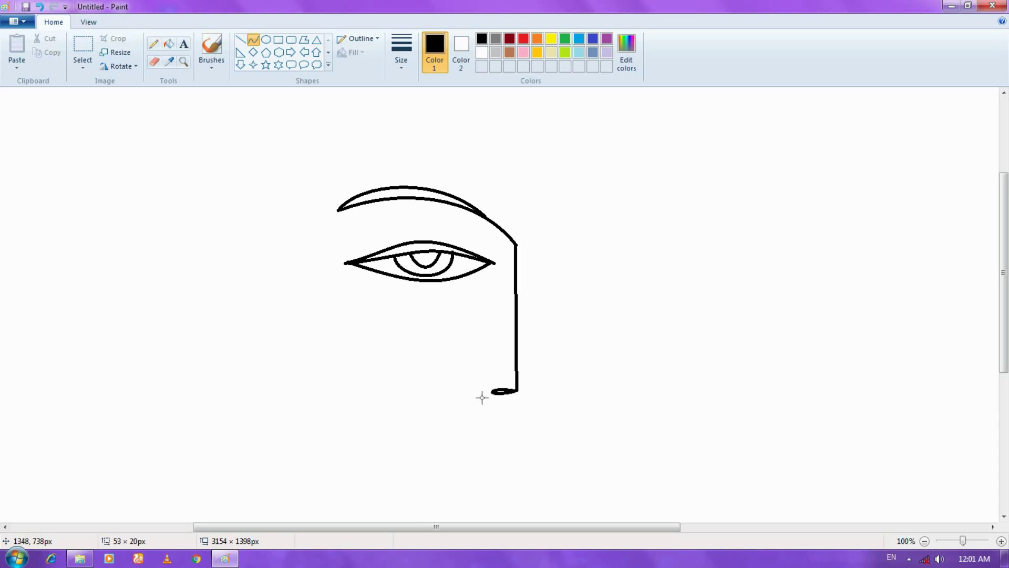
{"action": "key", "text": "Escape"}
{"action": "key", "text": "Escape"}
{"action": "mouse_move", "coordinate": [512, 369]}
{"action": "left_mouse_down"}
{"action": "mouse_move", "coordinate": [497, 406]}
{"action": "mouse_move", "coordinate": [492, 389]}
{"action": "mouse_move", "coordinate": [468, 380]}
{"action": "mouse_move", "coordinate": [518, 398]}
{"action": "left_mouse_up"}
Choose the second-thinnest line size and outline the left half of an upturned moustache with curves below the nose.
{"action": "left_click", "coordinate": [412, 70]}
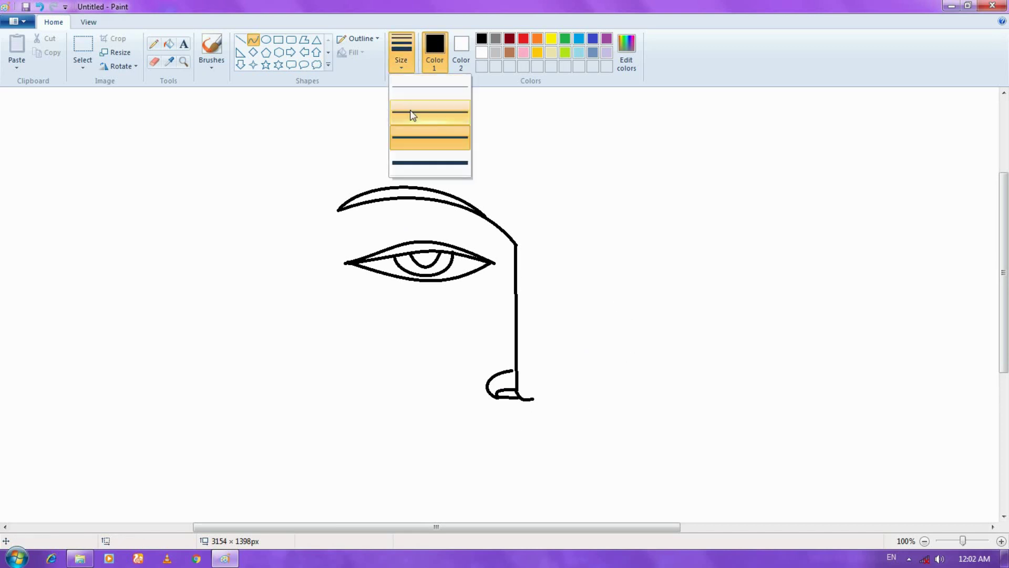
{"action": "left_click", "coordinate": [410, 110]}
{"action": "left_click_drag", "start_coordinate": [524, 405], "coordinate": [525, 419]}
{"action": "mouse_move", "coordinate": [513, 412]}
{"action": "left_mouse_down"}
{"action": "mouse_move", "coordinate": [445, 404]}
{"action": "mouse_move", "coordinate": [456, 406]}
{"action": "left_mouse_up"}
{"action": "key", "text": "ctrl+z"}
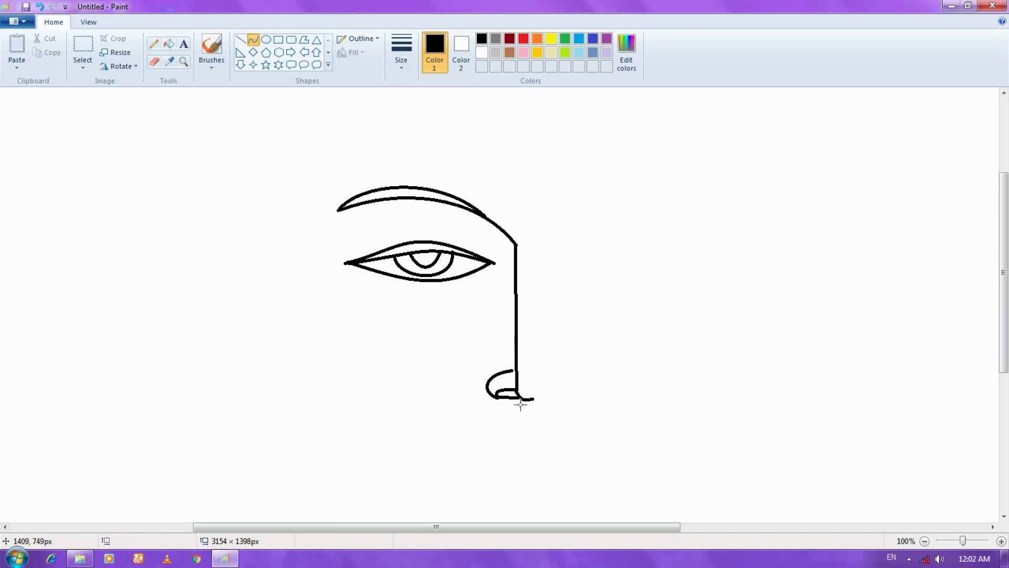
{"action": "left_click_drag", "start_coordinate": [524, 408], "coordinate": [546, 404]}
{"action": "left_click", "coordinate": [566, 413]}
{"action": "left_click_drag", "start_coordinate": [515, 418], "coordinate": [437, 427]}
{"action": "mouse_move", "coordinate": [514, 404]}
{"action": "left_mouse_down"}
{"action": "mouse_move", "coordinate": [421, 419]}
{"action": "mouse_move", "coordinate": [402, 397]}
{"action": "mouse_move", "coordinate": [427, 424]}
{"action": "mouse_move", "coordinate": [380, 398]}
{"action": "mouse_move", "coordinate": [410, 404]}
{"action": "mouse_move", "coordinate": [427, 428]}
{"action": "mouse_move", "coordinate": [415, 419]}
{"action": "left_mouse_up"}
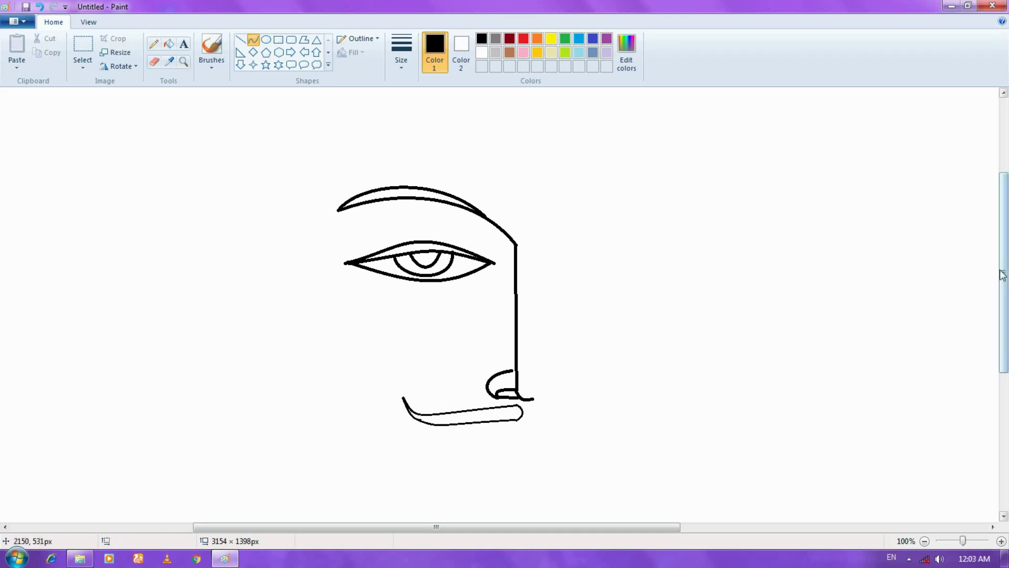
Choose the third line thickness and draw the left half of the lips with three curves below the moustache.
{"action": "left_click_drag", "start_coordinate": [1003, 276], "coordinate": [1004, 294]}
{"action": "left_click", "coordinate": [398, 67]}
{"action": "left_click", "coordinate": [427, 138]}
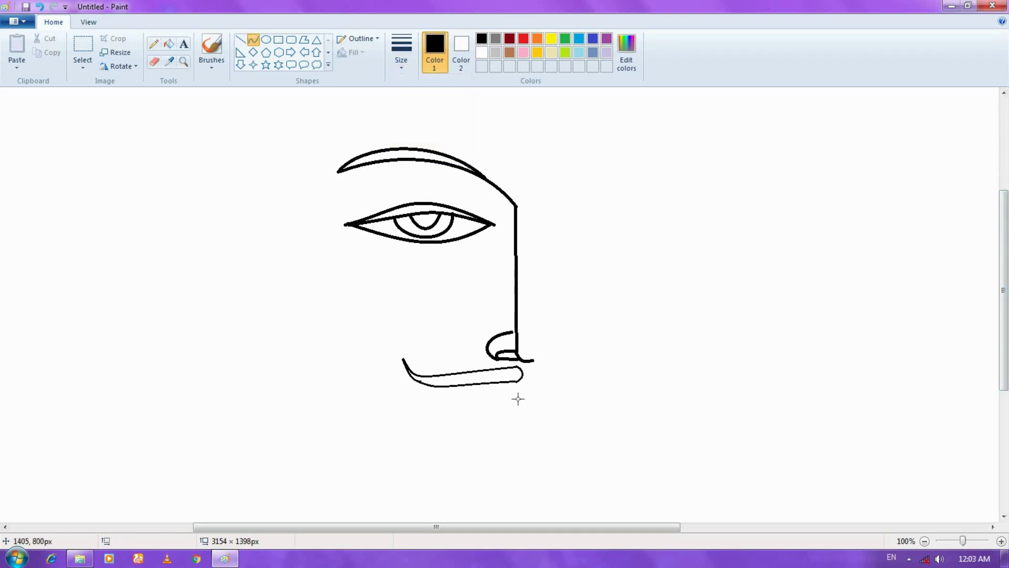
{"action": "left_click_drag", "start_coordinate": [519, 401], "coordinate": [450, 414]}
{"action": "key", "text": "ctrl+z"}
{"action": "left_click_drag", "start_coordinate": [515, 404], "coordinate": [450, 421]}
{"action": "key", "text": "ctrl+z"}
{"action": "mouse_move", "coordinate": [482, 411]}
{"action": "left_mouse_down"}
{"action": "mouse_move", "coordinate": [499, 399]}
{"action": "mouse_move", "coordinate": [486, 399]}
{"action": "mouse_move", "coordinate": [514, 447]}
{"action": "mouse_move", "coordinate": [475, 446]}
{"action": "mouse_move", "coordinate": [464, 424]}
{"action": "mouse_move", "coordinate": [509, 433]}
{"action": "mouse_move", "coordinate": [469, 445]}
{"action": "mouse_move", "coordinate": [516, 422]}
{"action": "mouse_move", "coordinate": [496, 428]}
{"action": "mouse_move", "coordinate": [486, 417]}
{"action": "left_mouse_up"}
{"action": "left_click", "coordinate": [405, 383]}
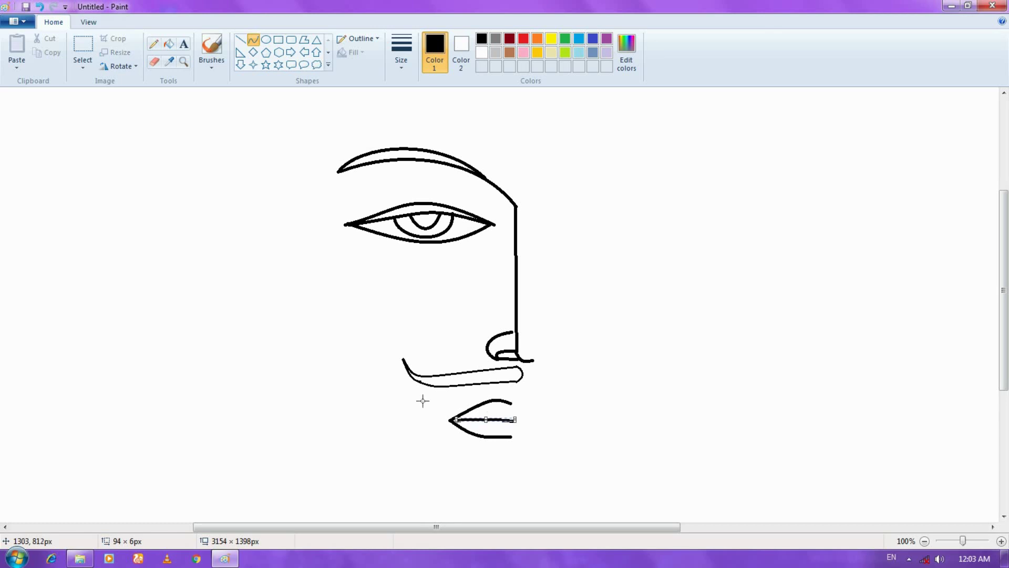
{"action": "left_click", "coordinate": [423, 401]}
Copy a rectangular area of about 354 × 555 px around the half face and paste the duplicate over the drawing.
{"action": "left_click", "coordinate": [84, 46]}
{"action": "left_click_drag", "start_coordinate": [301, 120], "coordinate": [523, 470]}
{"action": "right_click", "coordinate": [462, 341]}
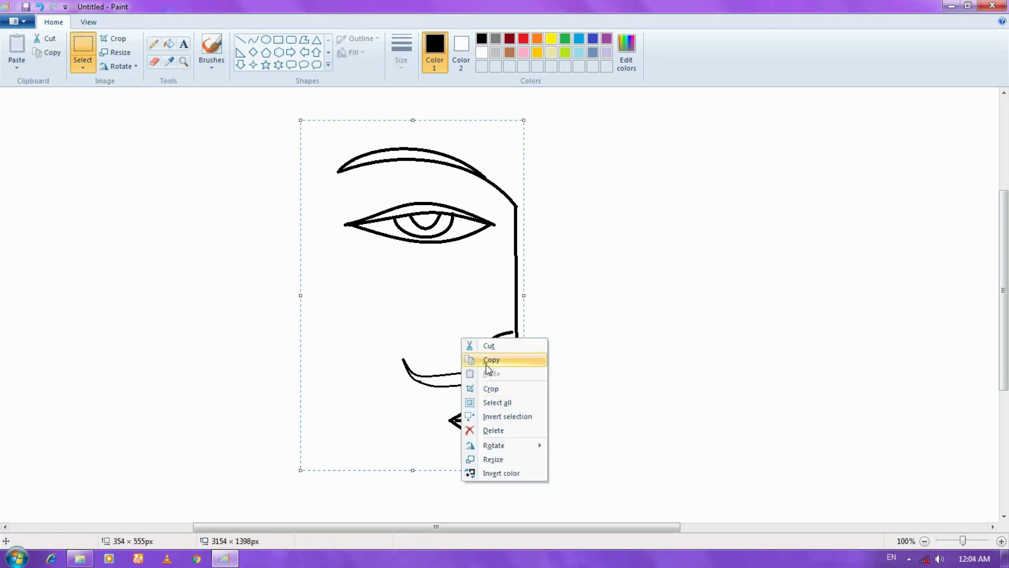
{"action": "left_click", "coordinate": [487, 363]}
{"action": "right_click", "coordinate": [593, 276]}
{"action": "left_click", "coordinate": [610, 313]}
{"action": "left_click_drag", "start_coordinate": [171, 285], "coordinate": [550, 318]}
Make the pasted half face transparent, flip it horizontally and align it as the right half of the face.
{"action": "left_click", "coordinate": [83, 68]}
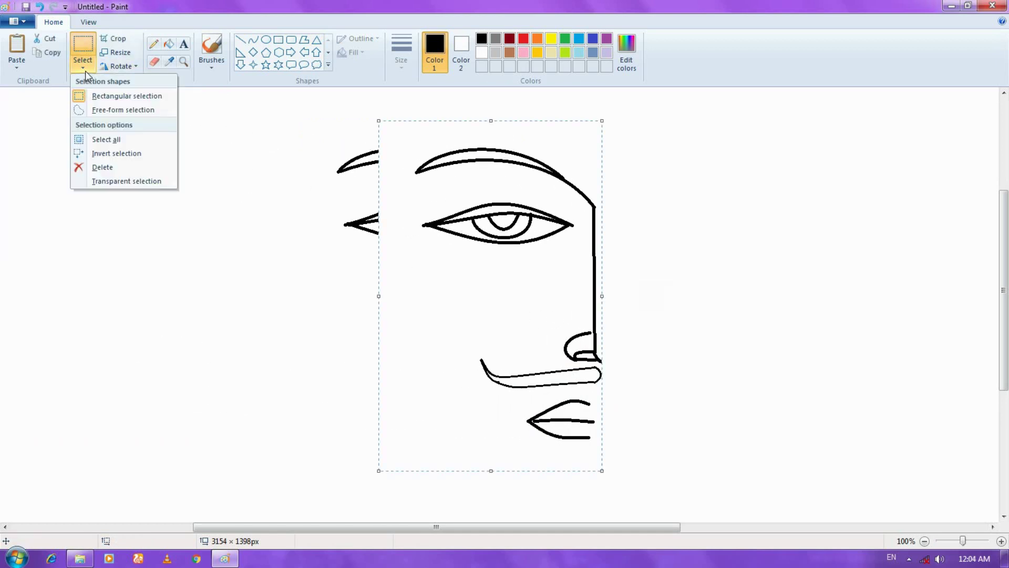
{"action": "left_click", "coordinate": [125, 180]}
{"action": "right_click", "coordinate": [584, 277]}
{"action": "left_click_drag", "start_coordinate": [519, 271], "coordinate": [657, 289]}
{"action": "mouse_move", "coordinate": [610, 385]}
{"action": "left_click", "coordinate": [707, 443]}
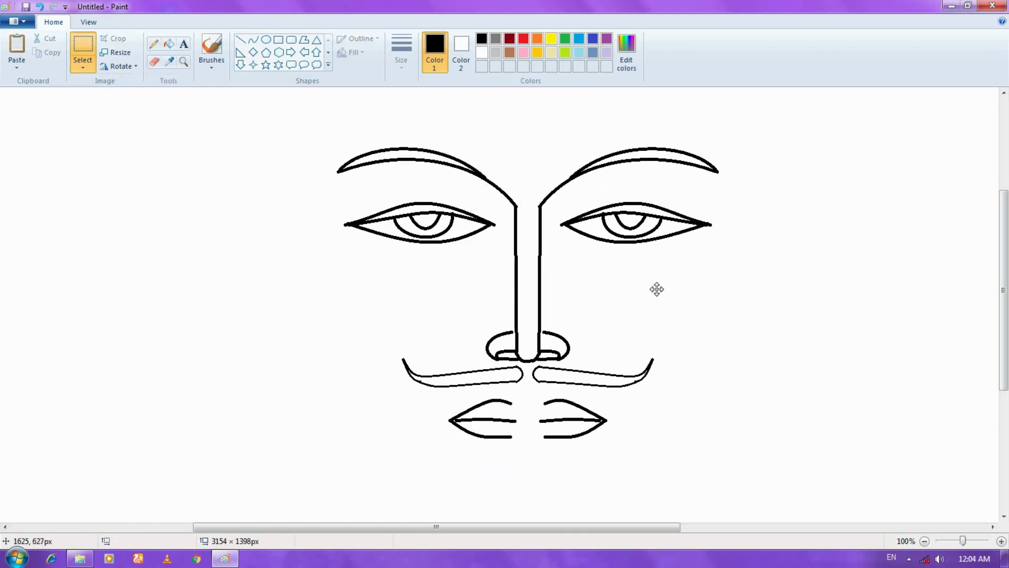
Move the left and right lip halves together so they join into one mouth centred under the nose.
{"action": "left_click", "coordinate": [494, 411]}
{"action": "mouse_move", "coordinate": [443, 399]}
{"action": "left_mouse_down"}
{"action": "mouse_move", "coordinate": [525, 450]}
{"action": "mouse_move", "coordinate": [515, 430]}
{"action": "left_mouse_up"}
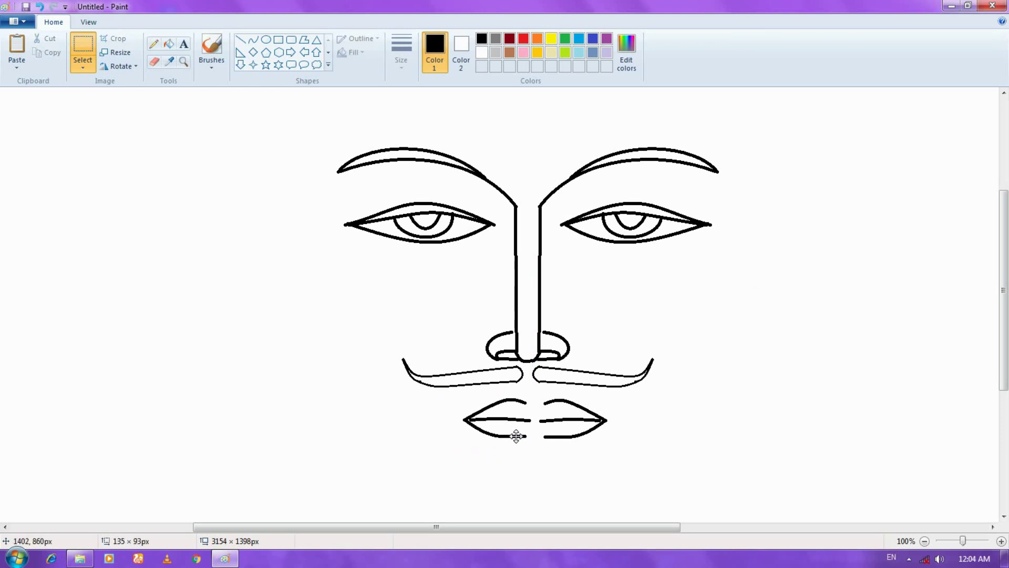
{"action": "mouse_move", "coordinate": [623, 450]}
{"action": "left_mouse_down"}
{"action": "mouse_move", "coordinate": [537, 393]}
{"action": "mouse_move", "coordinate": [518, 394]}
{"action": "left_mouse_up"}
{"action": "left_click", "coordinate": [715, 372]}
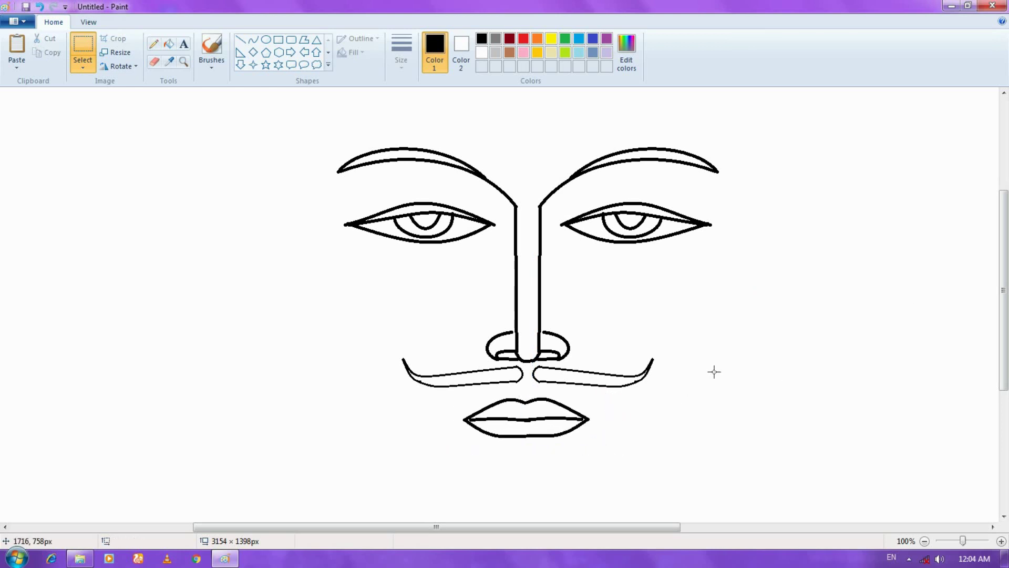
Draw a hairline curve of about 617 × 159 px sloping down to the right across the forehead.
{"action": "left_click", "coordinate": [924, 541]}
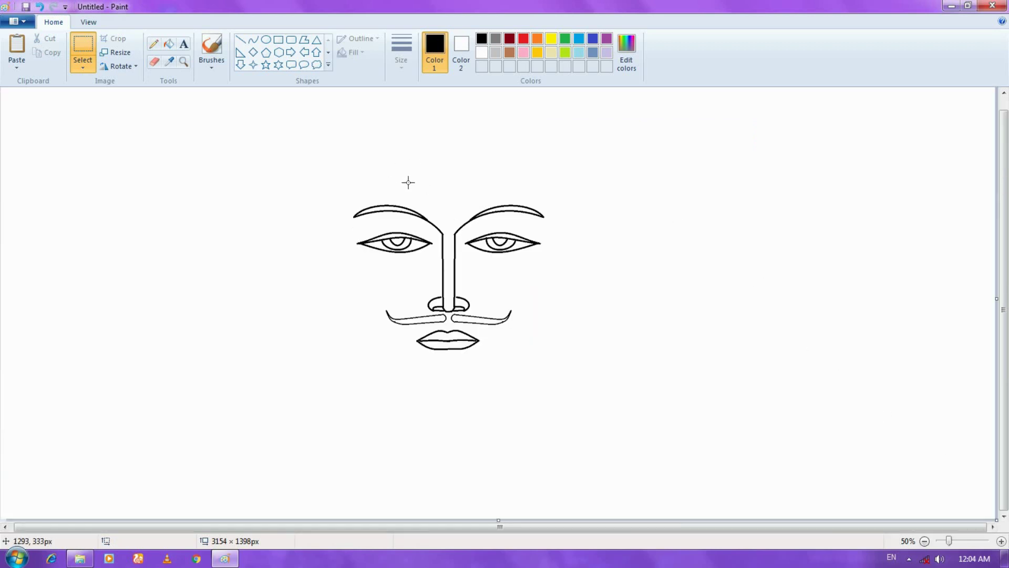
{"action": "left_click", "coordinate": [253, 39]}
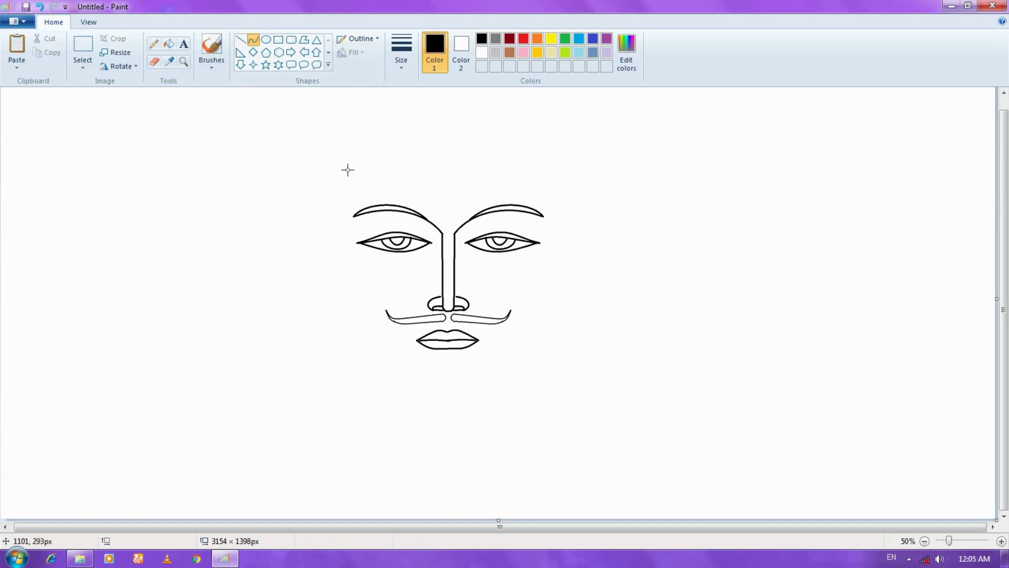
{"action": "left_click_drag", "start_coordinate": [354, 152], "coordinate": [548, 202]}
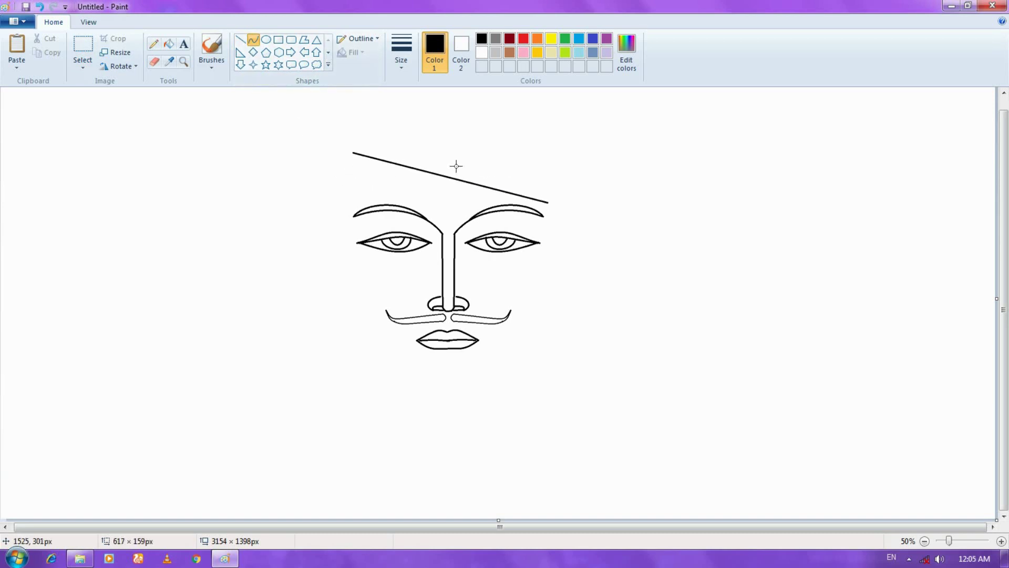
{"action": "mouse_move", "coordinate": [456, 164]}
{"action": "left_mouse_down"}
{"action": "mouse_move", "coordinate": [394, 151]}
{"action": "mouse_move", "coordinate": [439, 155]}
{"action": "mouse_move", "coordinate": [406, 145]}
{"action": "mouse_move", "coordinate": [320, 196]}
{"action": "left_mouse_up"}
{"action": "mouse_move", "coordinate": [334, 185]}
{"action": "left_mouse_down"}
{"action": "mouse_move", "coordinate": [349, 178]}
{"action": "mouse_move", "coordinate": [348, 191]}
{"action": "mouse_move", "coordinate": [334, 176]}
{"action": "mouse_move", "coordinate": [324, 195]}
{"action": "mouse_move", "coordinate": [314, 262]}
{"action": "left_mouse_up"}
{"action": "left_click", "coordinate": [324, 228]}
{"action": "left_click", "coordinate": [325, 249]}
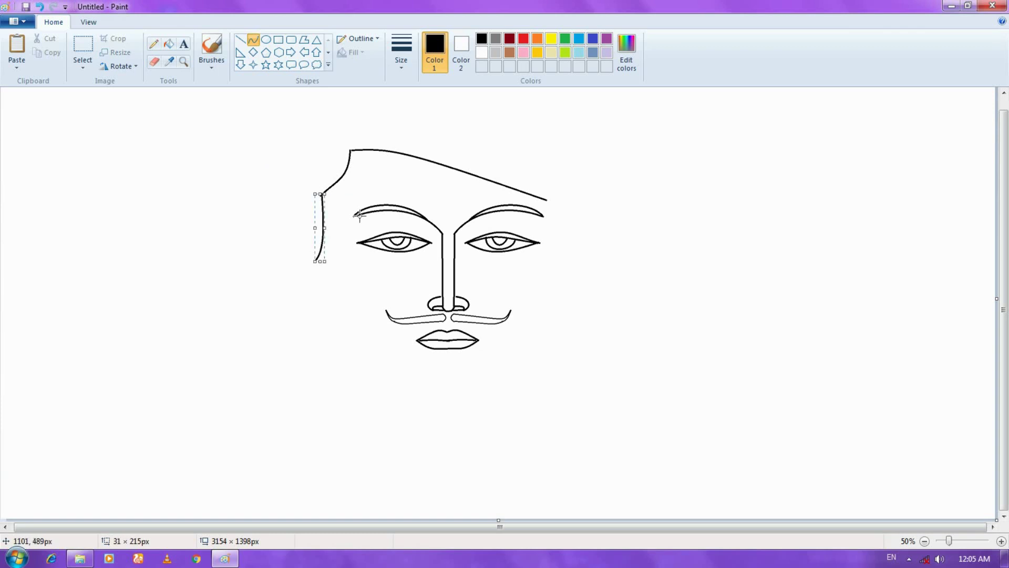
{"action": "left_click", "coordinate": [360, 216]}
{"action": "key", "text": "ctrl+z"}
{"action": "key", "text": "ctrl+z"}
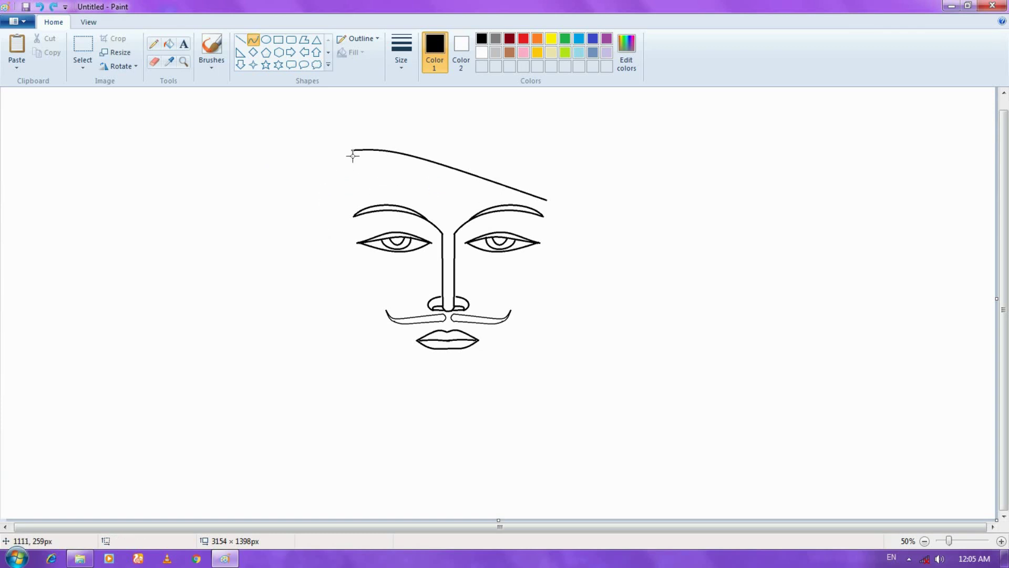
Draw the left temple edge as a curve running down and outward from the left end of the hairline.
{"action": "left_click_drag", "start_coordinate": [353, 150], "coordinate": [351, 181]}
{"action": "left_click", "coordinate": [352, 185]}
{"action": "left_click", "coordinate": [286, 147]}
Draw the right temple edge down from the hairline and add the curved top of the right ear.
{"action": "left_click_drag", "start_coordinate": [547, 199], "coordinate": [560, 241]}
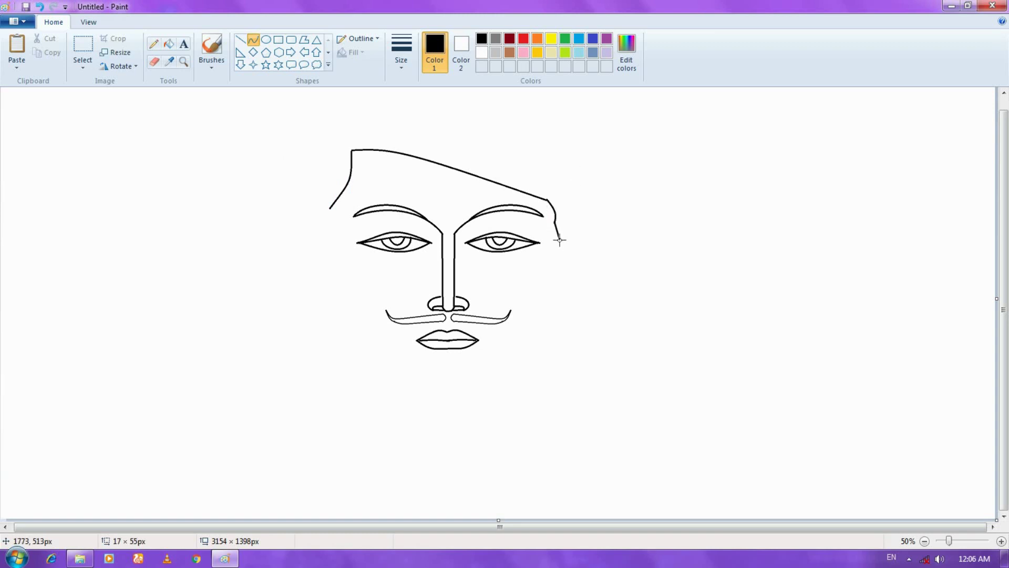
{"action": "left_click", "coordinate": [559, 232]}
{"action": "left_click", "coordinate": [598, 213]}
{"action": "left_click_drag", "start_coordinate": [559, 241], "coordinate": [589, 228]}
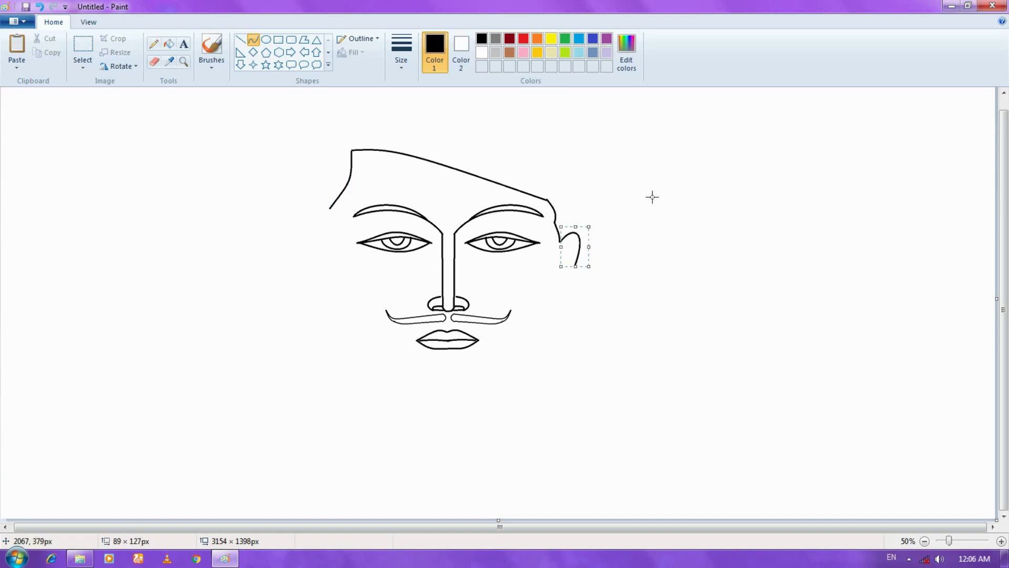
{"action": "left_click_drag", "start_coordinate": [331, 208], "coordinate": [315, 271]}
{"action": "key", "text": "ctrl+z"}
{"action": "key", "text": "ctrl+z"}
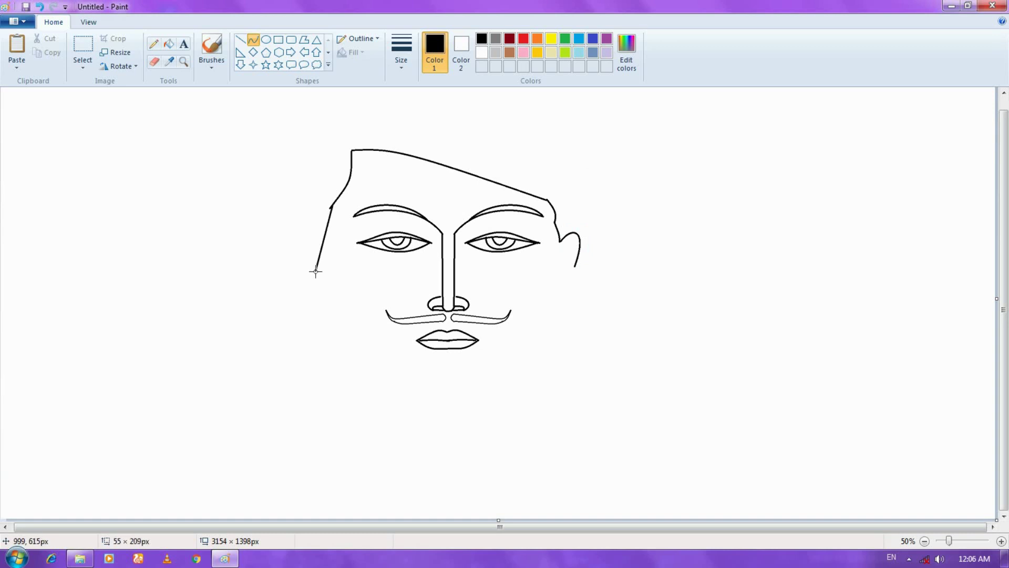
{"action": "key", "text": "ctrl+z"}
Extend the left temple with a short sideburn curve and draw the arched top of the left ear.
{"action": "mouse_move", "coordinate": [330, 209]}
{"action": "left_mouse_down"}
{"action": "mouse_move", "coordinate": [321, 242]}
{"action": "mouse_move", "coordinate": [330, 228]}
{"action": "left_mouse_up"}
{"action": "left_click", "coordinate": [331, 229]}
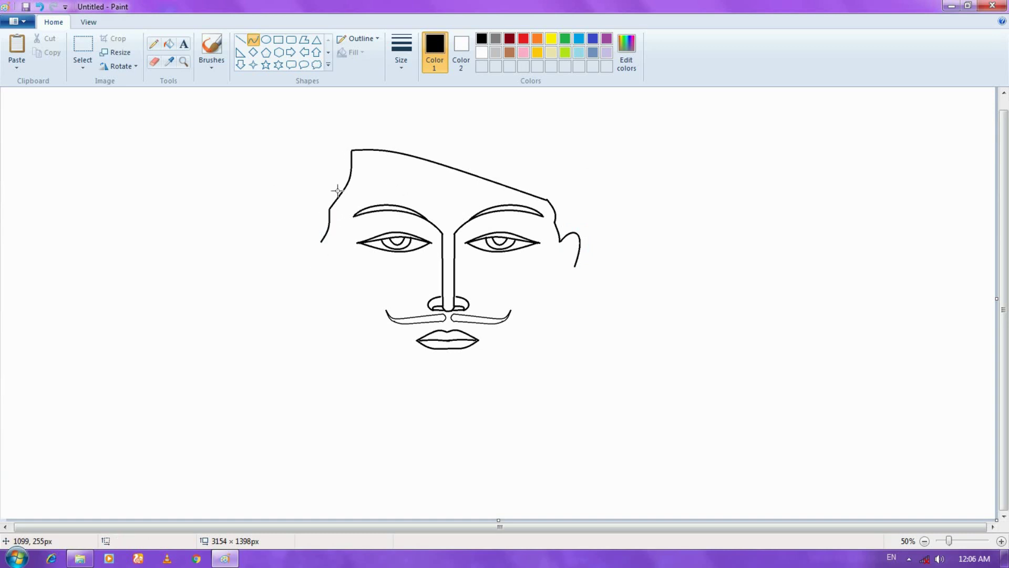
{"action": "mouse_move", "coordinate": [321, 242]}
{"action": "left_mouse_down"}
{"action": "mouse_move", "coordinate": [291, 254]}
{"action": "mouse_move", "coordinate": [300, 207]}
{"action": "mouse_move", "coordinate": [270, 209]}
{"action": "mouse_move", "coordinate": [286, 199]}
{"action": "mouse_move", "coordinate": [292, 216]}
{"action": "left_mouse_up"}
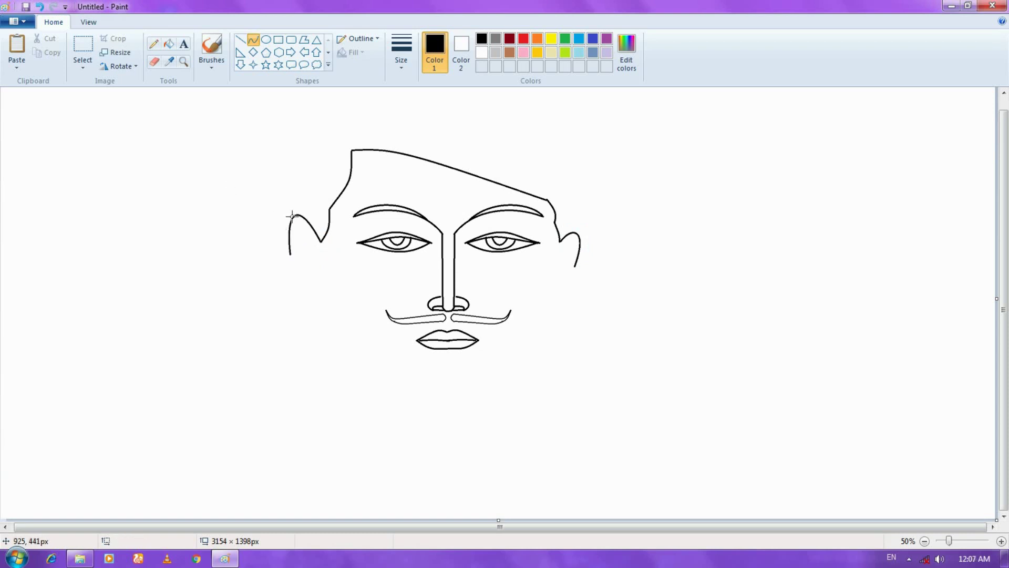
Draw the outer hair outlines on both sides, joining the ends of the hairline to the tops of the ears.
{"action": "left_click_drag", "start_coordinate": [352, 150], "coordinate": [289, 153]}
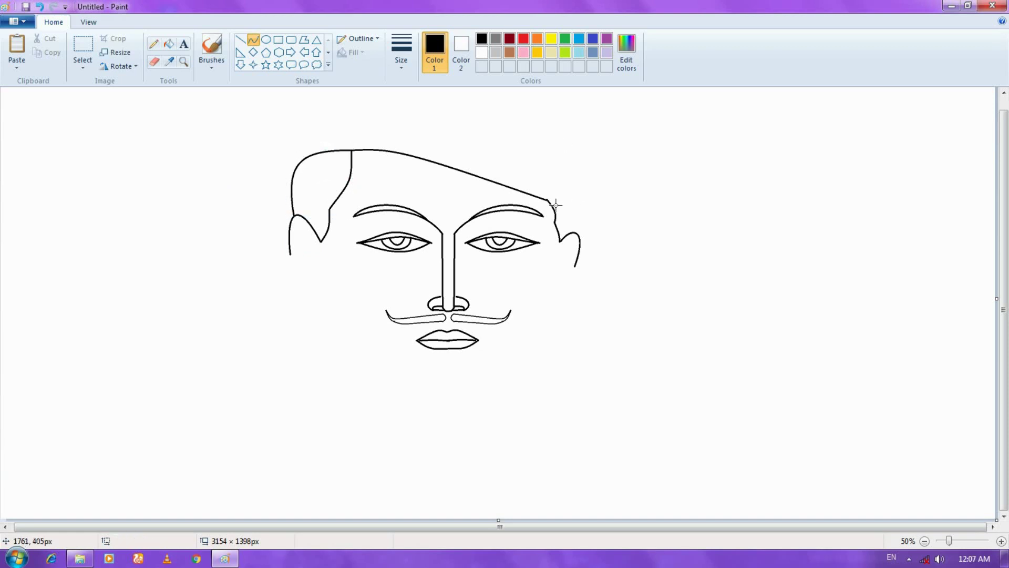
{"action": "mouse_move", "coordinate": [548, 200]}
{"action": "left_mouse_down"}
{"action": "mouse_move", "coordinate": [578, 234]}
{"action": "mouse_move", "coordinate": [571, 215]}
{"action": "left_mouse_up"}
{"action": "mouse_move", "coordinate": [320, 242]}
{"action": "left_mouse_down"}
{"action": "mouse_move", "coordinate": [313, 343]}
{"action": "mouse_move", "coordinate": [361, 408]}
{"action": "mouse_move", "coordinate": [476, 399]}
{"action": "mouse_move", "coordinate": [438, 409]}
{"action": "mouse_move", "coordinate": [451, 410]}
{"action": "left_mouse_up"}
{"action": "left_click", "coordinate": [339, 343]}
{"action": "key", "text": "ctrl+z"}
{"action": "key", "text": "ctrl+z"}
{"action": "left_click_drag", "start_coordinate": [561, 243], "coordinate": [544, 352]}
{"action": "key", "text": "ctrl+z"}
{"action": "mouse_move", "coordinate": [321, 241]}
{"action": "left_mouse_down"}
{"action": "mouse_move", "coordinate": [394, 410]}
{"action": "mouse_move", "coordinate": [441, 435]}
{"action": "mouse_move", "coordinate": [445, 425]}
{"action": "mouse_move", "coordinate": [334, 345]}
{"action": "mouse_move", "coordinate": [358, 413]}
{"action": "left_mouse_up"}
{"action": "right_click", "coordinate": [382, 375]}
{"action": "left_click", "coordinate": [352, 305]}
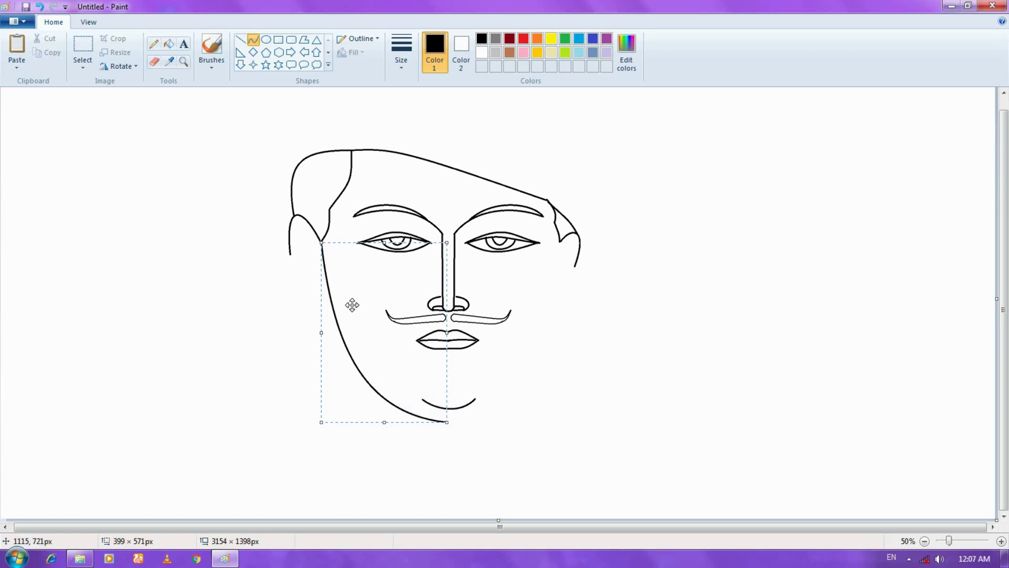
{"action": "left_click_drag", "start_coordinate": [352, 305], "coordinate": [351, 303]}
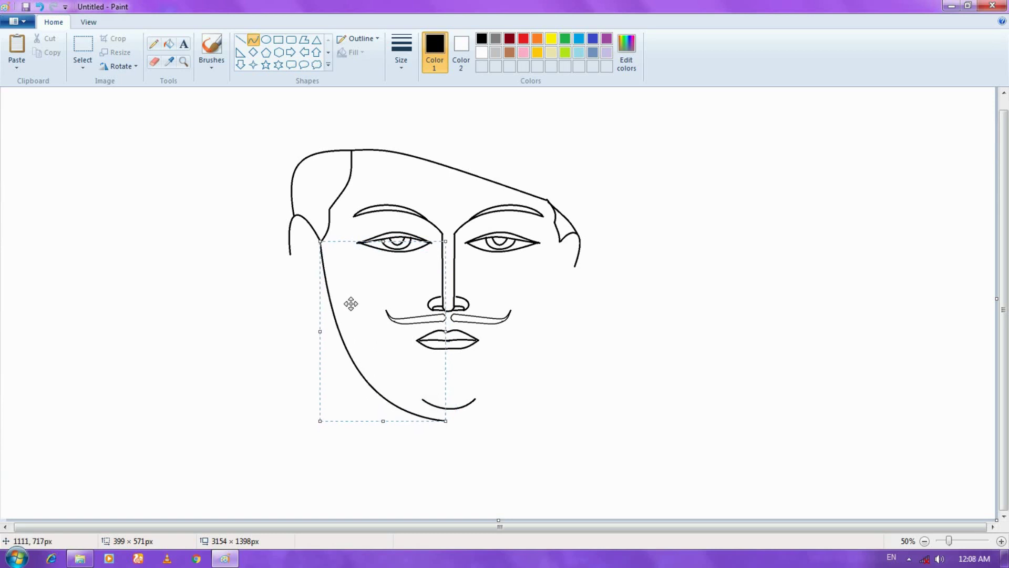
{"action": "right_click", "coordinate": [354, 310]}
{"action": "left_click", "coordinate": [392, 355]}
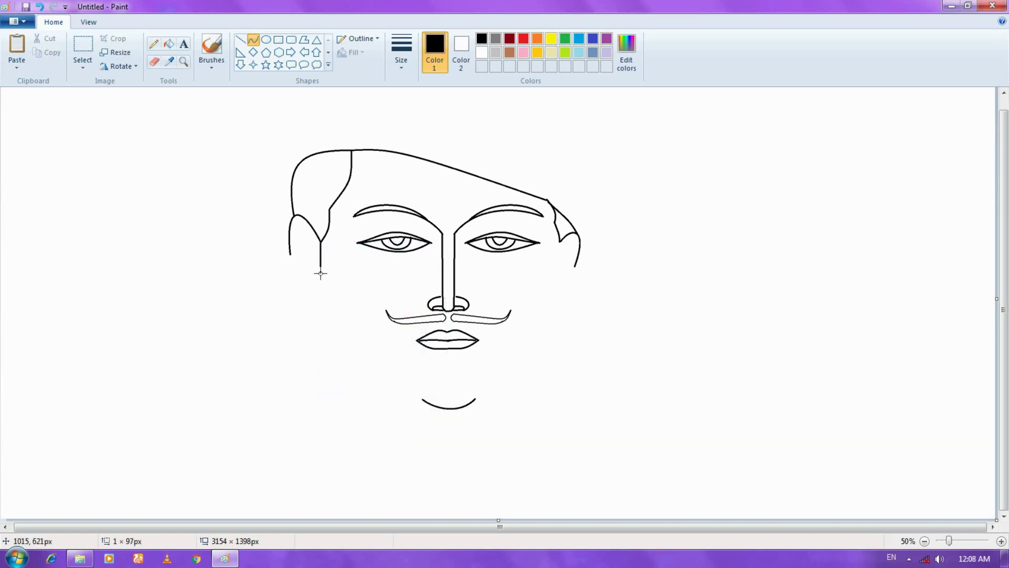
Draw the left and right cheek curves down from the sideburns and connect them with a rounded jaw curve.
{"action": "left_click_drag", "start_coordinate": [321, 293], "coordinate": [331, 338]}
{"action": "left_click_drag", "start_coordinate": [320, 287], "coordinate": [326, 310]}
{"action": "left_click_drag", "start_coordinate": [561, 243], "coordinate": [544, 354]}
{"action": "mouse_move", "coordinate": [552, 300]}
{"action": "left_mouse_down"}
{"action": "mouse_move", "coordinate": [560, 284]}
{"action": "mouse_move", "coordinate": [548, 319]}
{"action": "left_mouse_up"}
{"action": "left_click", "coordinate": [656, 286]}
{"action": "mouse_move", "coordinate": [332, 337]}
{"action": "left_mouse_down"}
{"action": "mouse_move", "coordinate": [543, 355]}
{"action": "mouse_move", "coordinate": [442, 473]}
{"action": "mouse_move", "coordinate": [388, 471]}
{"action": "mouse_move", "coordinate": [476, 454]}
{"action": "mouse_move", "coordinate": [514, 427]}
{"action": "left_mouse_up"}
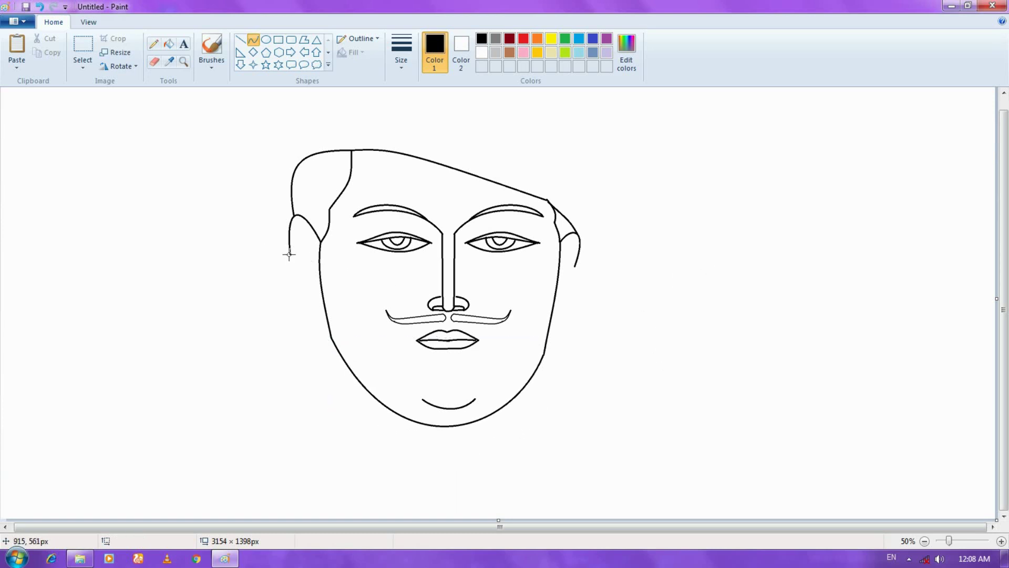
Complete both ears by curving their outer edges down to the cheek lines.
{"action": "left_click_drag", "start_coordinate": [289, 253], "coordinate": [327, 316]}
{"action": "mouse_move", "coordinate": [320, 315]}
{"action": "left_mouse_down"}
{"action": "mouse_move", "coordinate": [294, 270]}
{"action": "mouse_move", "coordinate": [315, 313]}
{"action": "mouse_move", "coordinate": [308, 318]}
{"action": "left_mouse_up"}
{"action": "mouse_move", "coordinate": [576, 265]}
{"action": "left_mouse_down"}
{"action": "mouse_move", "coordinate": [550, 322]}
{"action": "mouse_move", "coordinate": [556, 327]}
{"action": "mouse_move", "coordinate": [564, 304]}
{"action": "mouse_move", "coordinate": [564, 331]}
{"action": "left_mouse_up"}
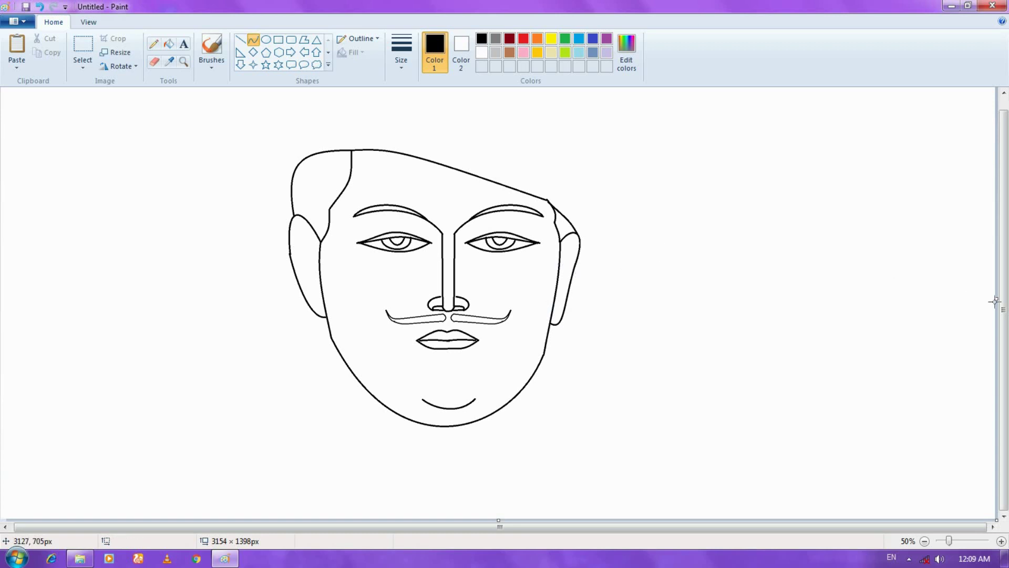
Move the entire head slightly down and to the right on the canvas, and activate the Curve tool again.
{"action": "left_click_drag", "start_coordinate": [1003, 300], "coordinate": [1003, 286]}
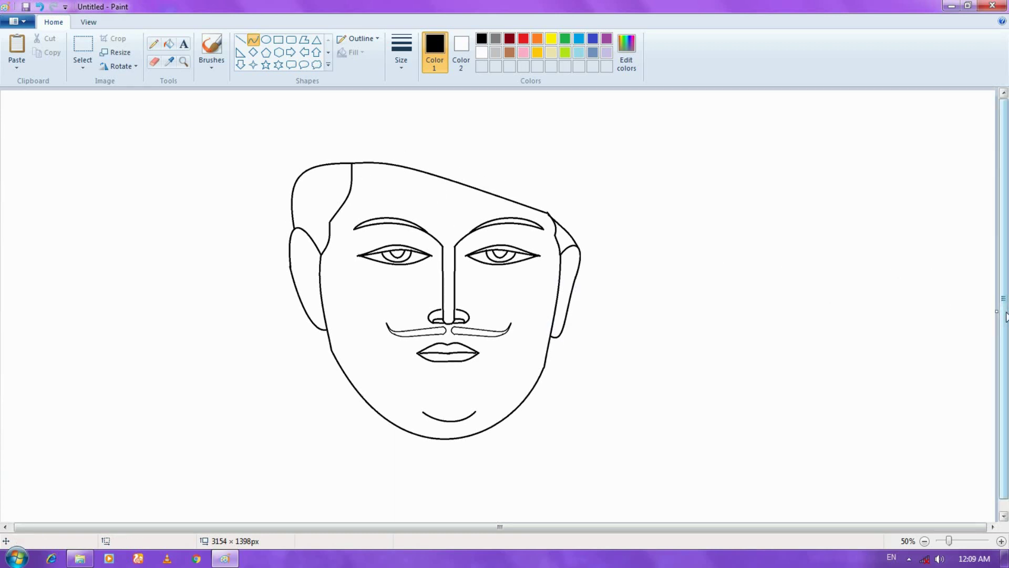
{"action": "left_click", "coordinate": [83, 45]}
{"action": "left_click_drag", "start_coordinate": [266, 150], "coordinate": [633, 458]}
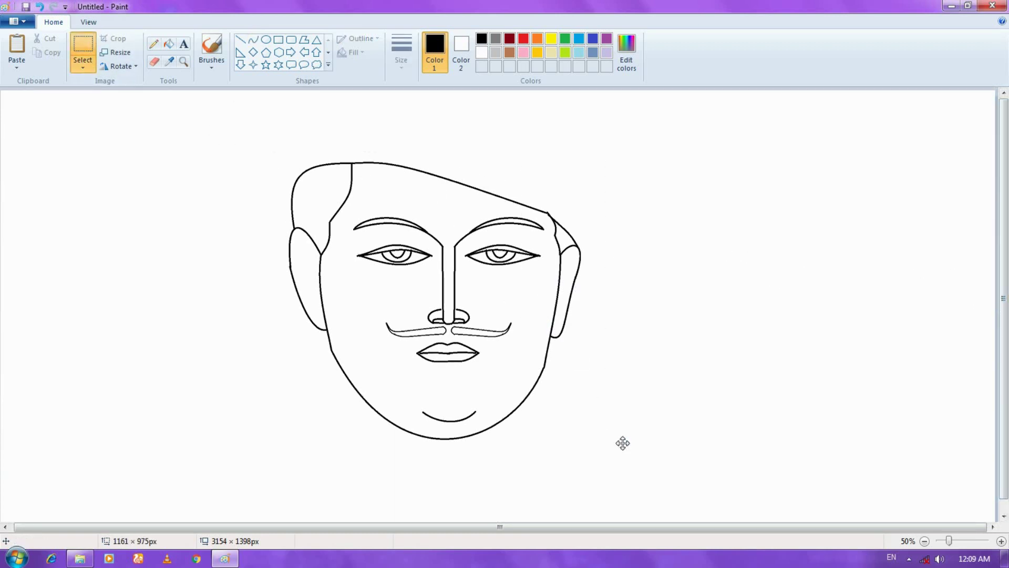
{"action": "left_click_drag", "start_coordinate": [541, 334], "coordinate": [553, 376]}
{"action": "left_click", "coordinate": [39, 161]}
{"action": "left_click", "coordinate": [252, 39]}
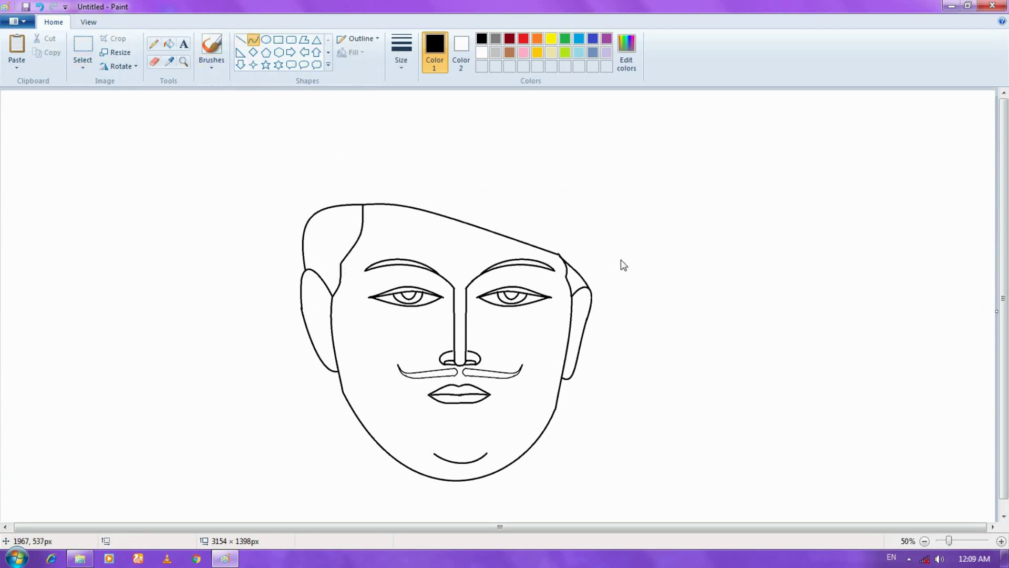
Draw the left part of the hat brim as a curve from the left ear up and across above the forehead.
{"action": "left_click_drag", "start_coordinate": [301, 280], "coordinate": [257, 100]}
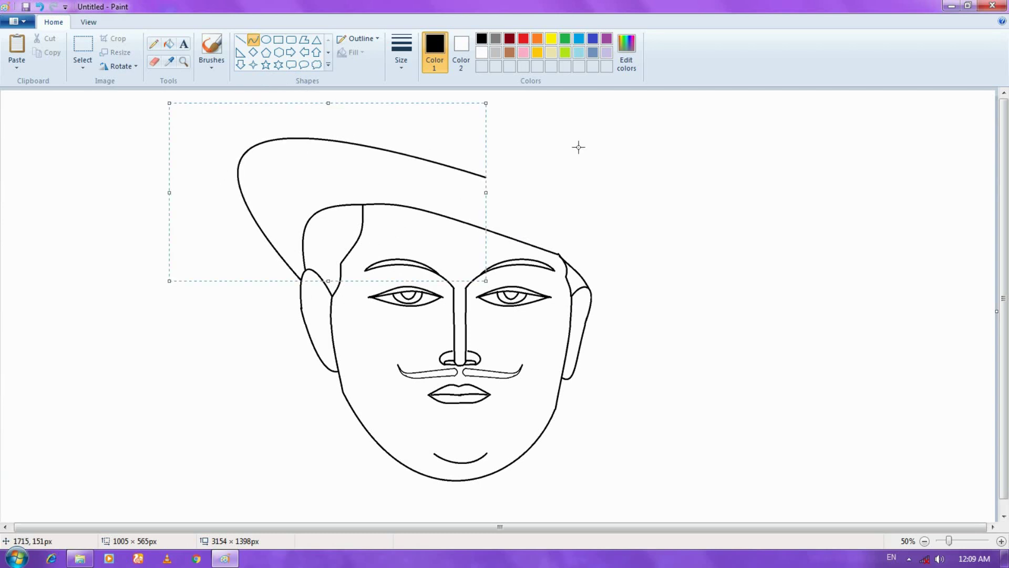
{"action": "left_click", "coordinate": [488, 180]}
{"action": "left_click_drag", "start_coordinate": [525, 221], "coordinate": [585, 322]}
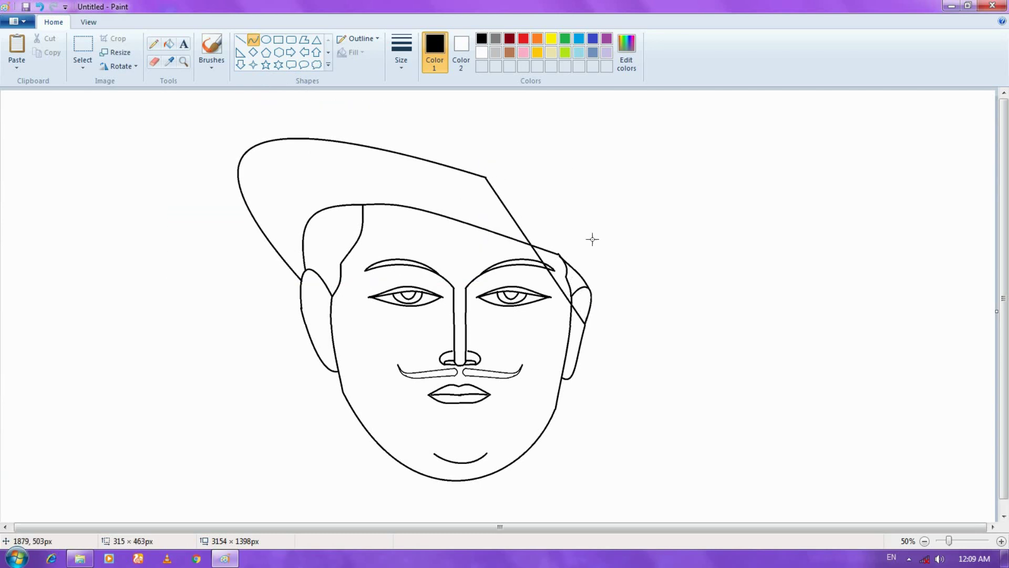
{"action": "left_click_drag", "start_coordinate": [592, 237], "coordinate": [736, 274]}
{"action": "key", "text": "ctrl+z"}
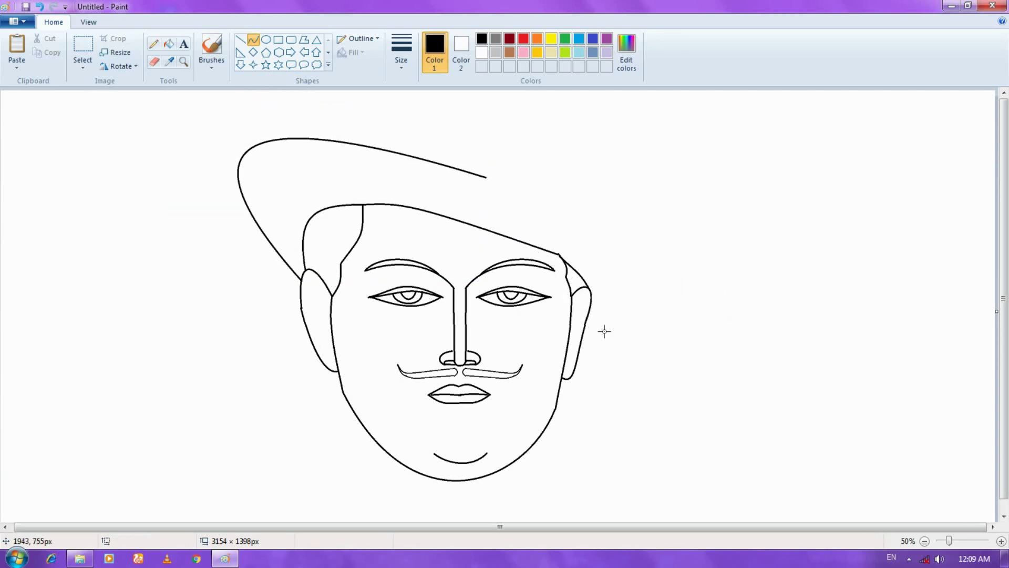
Complete the hat brim with a curve rounding down to the right ear, and add a second thin edge curve along its top.
{"action": "mouse_move", "coordinate": [487, 180]}
{"action": "left_mouse_down"}
{"action": "mouse_move", "coordinate": [591, 327]}
{"action": "mouse_move", "coordinate": [487, 177]}
{"action": "left_mouse_up"}
{"action": "left_click_drag", "start_coordinate": [521, 214], "coordinate": [585, 329]}
{"action": "left_click_drag", "start_coordinate": [594, 242], "coordinate": [714, 336]}
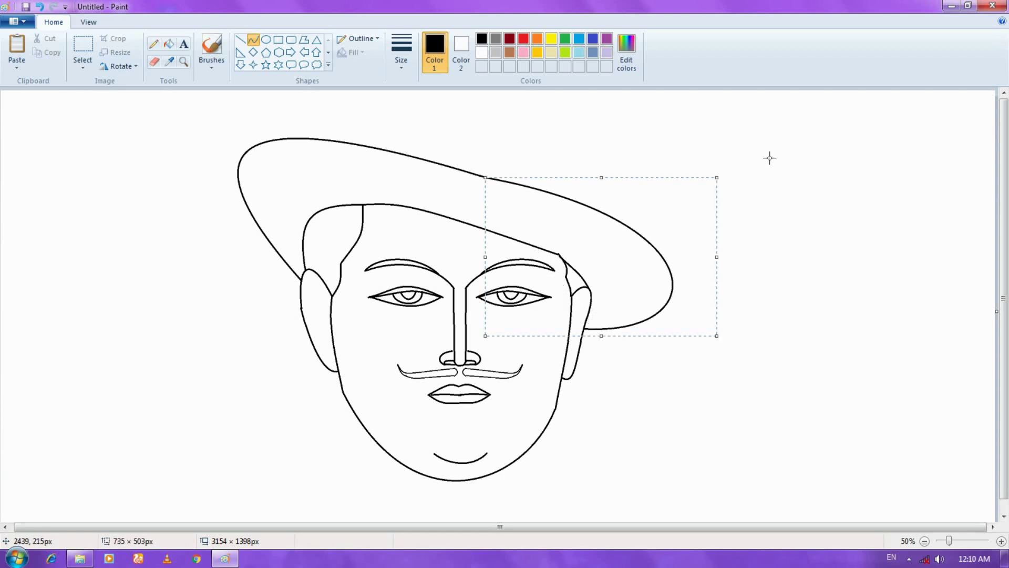
{"action": "left_click_drag", "start_coordinate": [290, 138], "coordinate": [380, 133]}
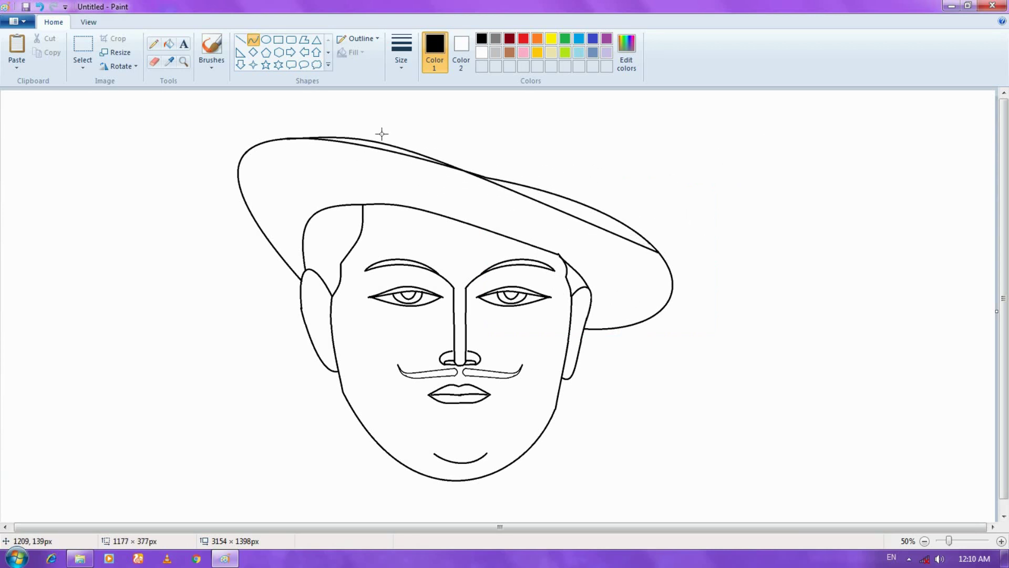
{"action": "left_click_drag", "start_coordinate": [575, 182], "coordinate": [642, 190]}
{"action": "left_click", "coordinate": [762, 158]}
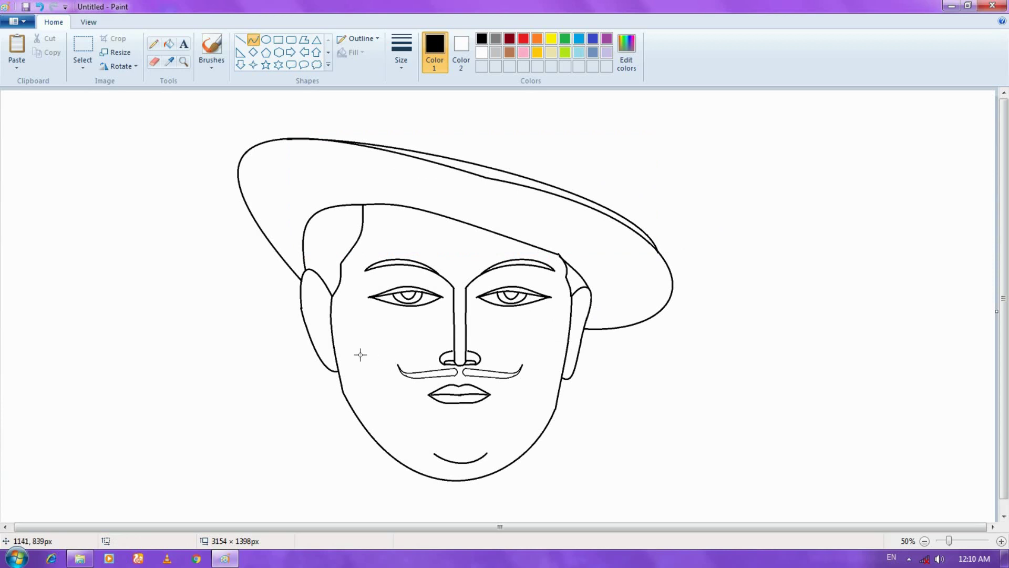
Move the entire hatted head down on the canvas.
{"action": "left_click", "coordinate": [81, 47]}
{"action": "key", "text": "ctrl+a"}
{"action": "left_click_drag", "start_coordinate": [372, 219], "coordinate": [373, 253]}
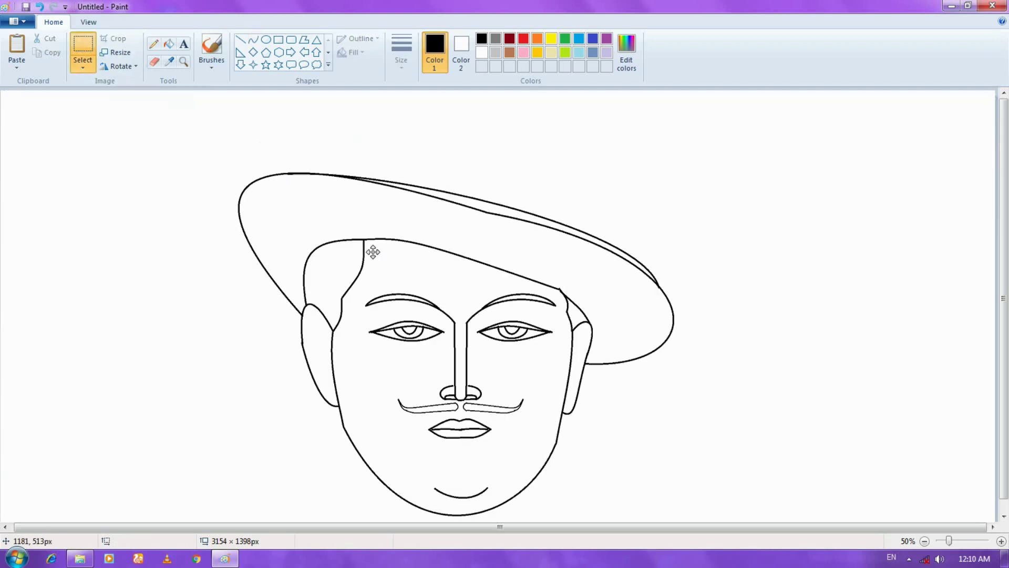
Enlarge the canvas to 3588 × 2604 px, shifting the whole drawing further down and slightly right.
{"action": "left_click", "coordinate": [924, 541]}
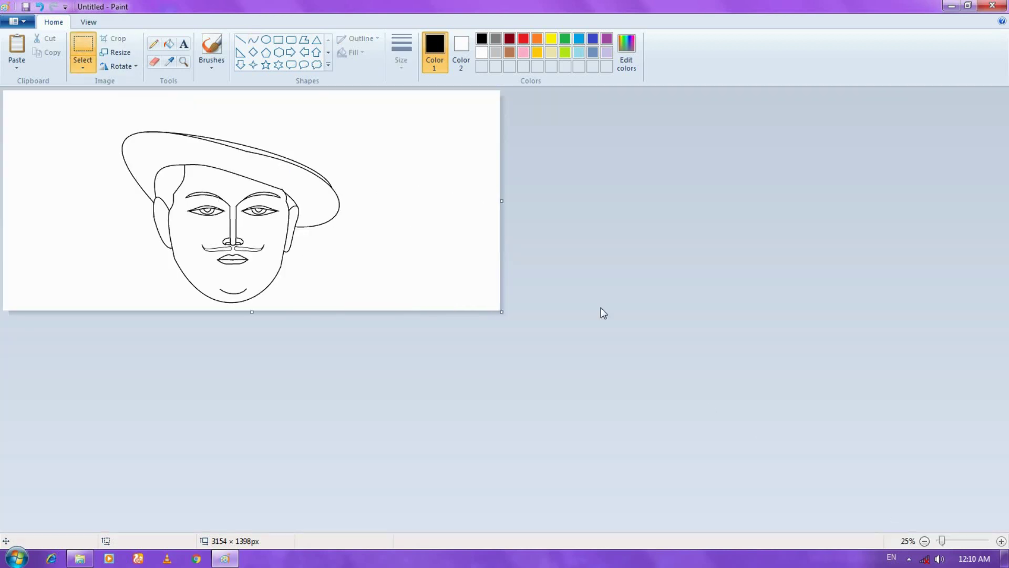
{"action": "left_click_drag", "start_coordinate": [501, 312], "coordinate": [561, 399]}
{"action": "key", "text": "ctrl+a"}
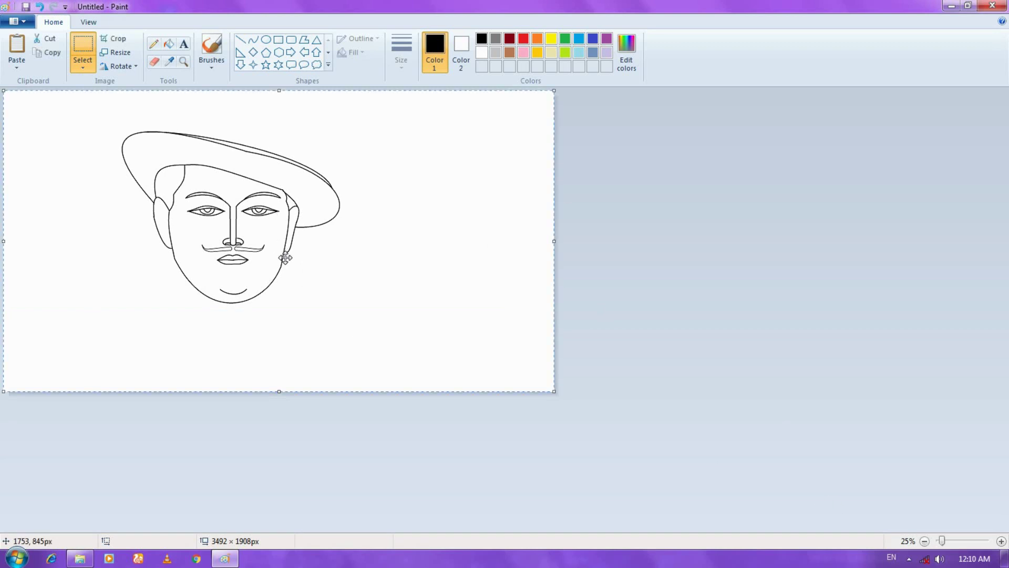
{"action": "left_click_drag", "start_coordinate": [290, 265], "coordinate": [300, 316]}
{"action": "left_click", "coordinate": [724, 369]}
{"action": "left_click_drag", "start_coordinate": [554, 392], "coordinate": [569, 501]}
{"action": "left_click", "coordinate": [1001, 541]}
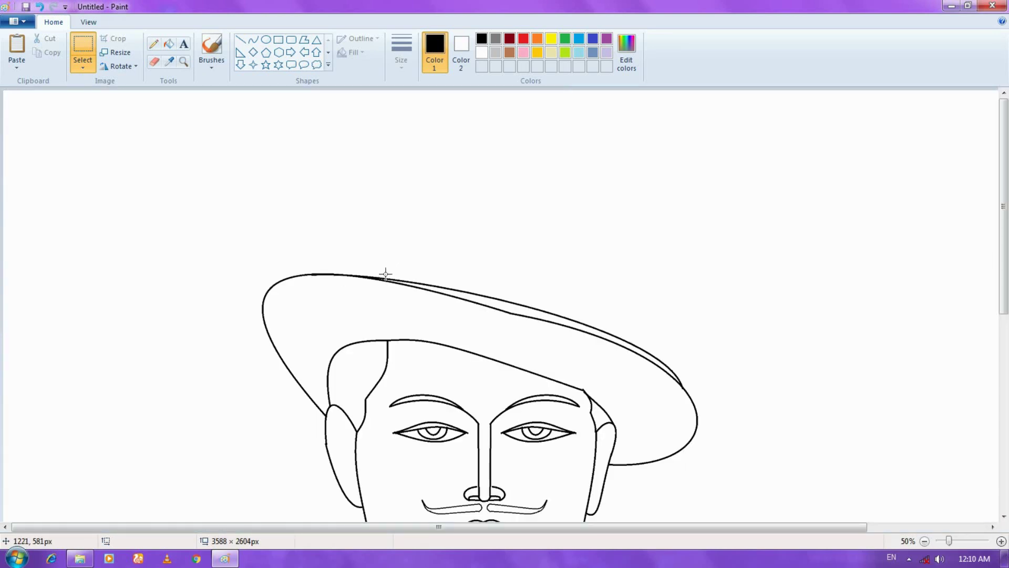
Draw the hat's crown above the brim with curves, rounding both upper corners and leaving a slight dent in the top.
{"action": "left_click", "coordinate": [253, 40]}
{"action": "mouse_move", "coordinate": [352, 272]}
{"action": "left_mouse_down"}
{"action": "mouse_move", "coordinate": [474, 153]}
{"action": "mouse_move", "coordinate": [462, 154]}
{"action": "left_mouse_up"}
{"action": "left_click", "coordinate": [391, 130]}
{"action": "mouse_move", "coordinate": [391, 131]}
{"action": "left_mouse_down"}
{"action": "mouse_move", "coordinate": [381, 128]}
{"action": "mouse_move", "coordinate": [388, 134]}
{"action": "left_mouse_up"}
{"action": "mouse_move", "coordinate": [460, 154]}
{"action": "left_mouse_down"}
{"action": "mouse_move", "coordinate": [584, 330]}
{"action": "mouse_move", "coordinate": [460, 152]}
{"action": "mouse_move", "coordinate": [568, 255]}
{"action": "mouse_move", "coordinate": [597, 328]}
{"action": "left_mouse_up"}
{"action": "left_click_drag", "start_coordinate": [573, 221], "coordinate": [579, 152]}
{"action": "left_click", "coordinate": [676, 158]}
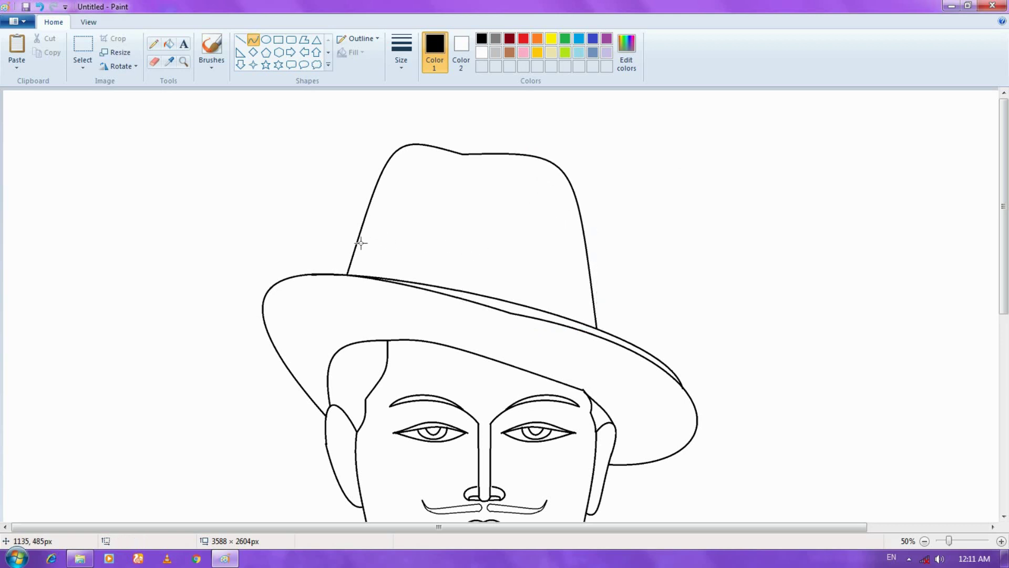
Draw the upper edge of the hat band as a curve across the lower part of the crown.
{"action": "left_click_drag", "start_coordinate": [357, 246], "coordinate": [592, 296]}
{"action": "left_click_drag", "start_coordinate": [553, 279], "coordinate": [525, 257]}
{"action": "left_click", "coordinate": [526, 257]}
{"action": "left_click", "coordinate": [683, 253]}
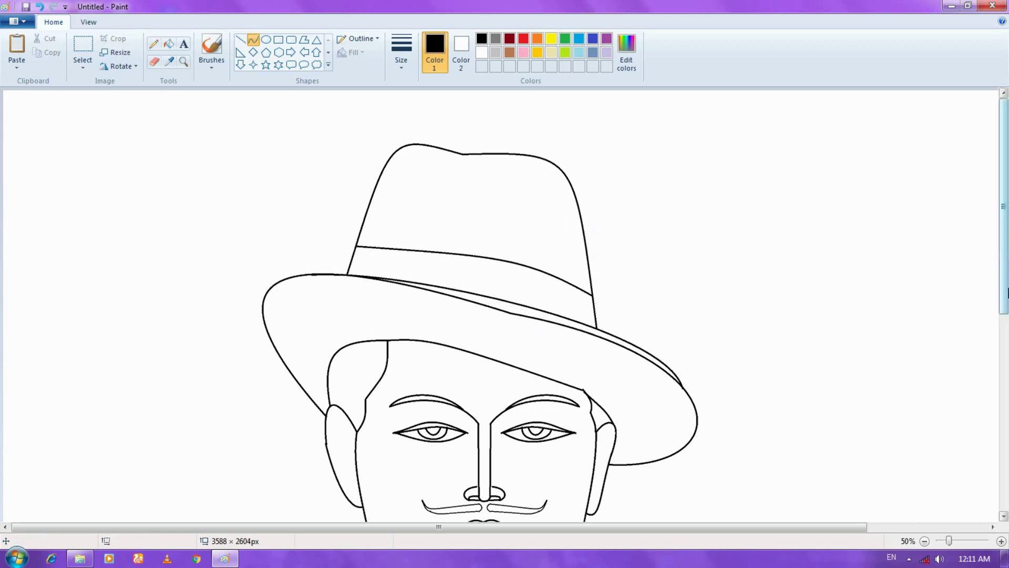
Draw a V-shaped neckline with two curves from the left and right sides of the jaw meeting below the chin.
{"action": "left_click_drag", "start_coordinate": [1007, 293], "coordinate": [1007, 430]}
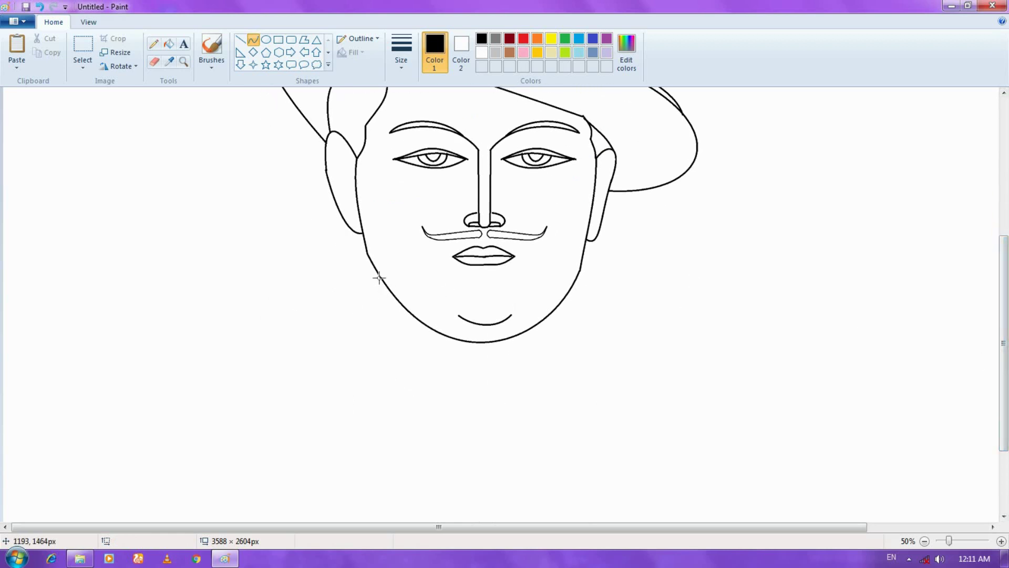
{"action": "mouse_move", "coordinate": [378, 274]}
{"action": "left_mouse_down"}
{"action": "mouse_move", "coordinate": [452, 444]}
{"action": "mouse_move", "coordinate": [472, 449]}
{"action": "left_mouse_up"}
{"action": "mouse_move", "coordinate": [422, 383]}
{"action": "left_mouse_down"}
{"action": "mouse_move", "coordinate": [394, 379]}
{"action": "mouse_move", "coordinate": [371, 334]}
{"action": "left_mouse_up"}
{"action": "left_click", "coordinate": [371, 335]}
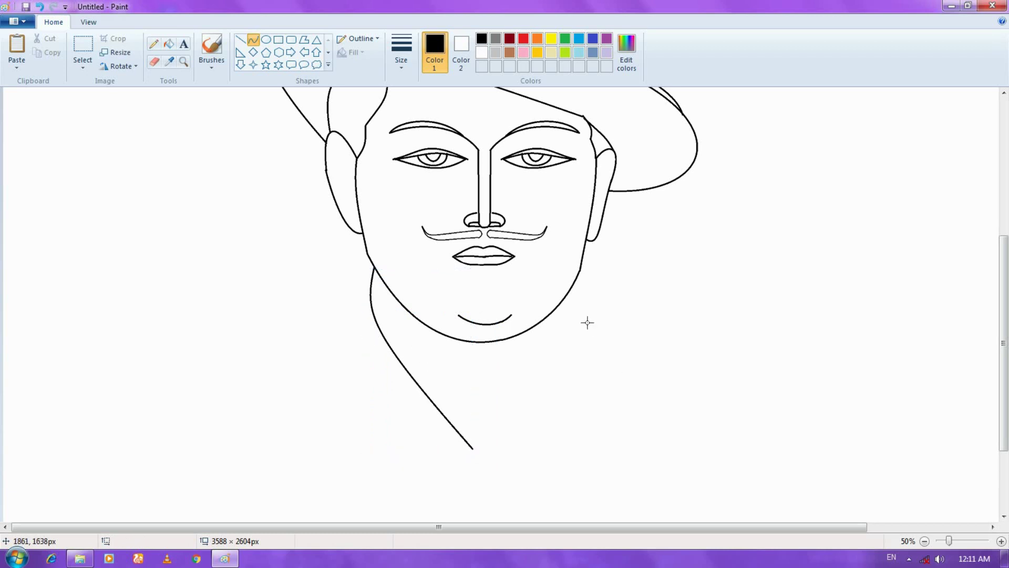
{"action": "left_click_drag", "start_coordinate": [579, 301], "coordinate": [472, 449]}
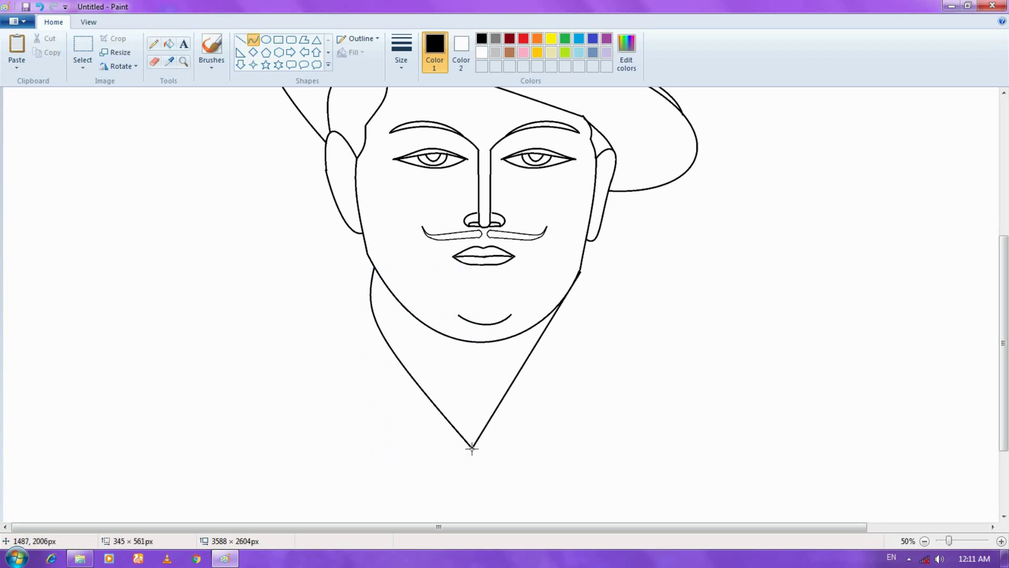
{"action": "left_click_drag", "start_coordinate": [540, 374], "coordinate": [561, 371]}
{"action": "left_click", "coordinate": [513, 386]}
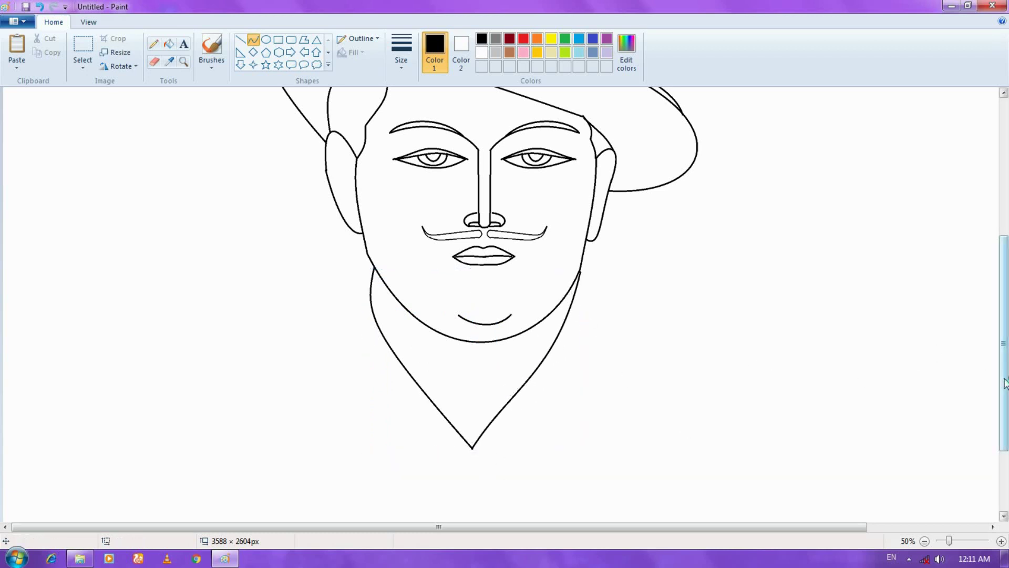
Draw the shirt-front curve down from the neckline's point and the outer edge of the left collar from the jaw.
{"action": "left_click_drag", "start_coordinate": [1005, 383], "coordinate": [1005, 423]}
{"action": "left_click_drag", "start_coordinate": [472, 367], "coordinate": [491, 406]}
{"action": "left_click", "coordinate": [491, 405]}
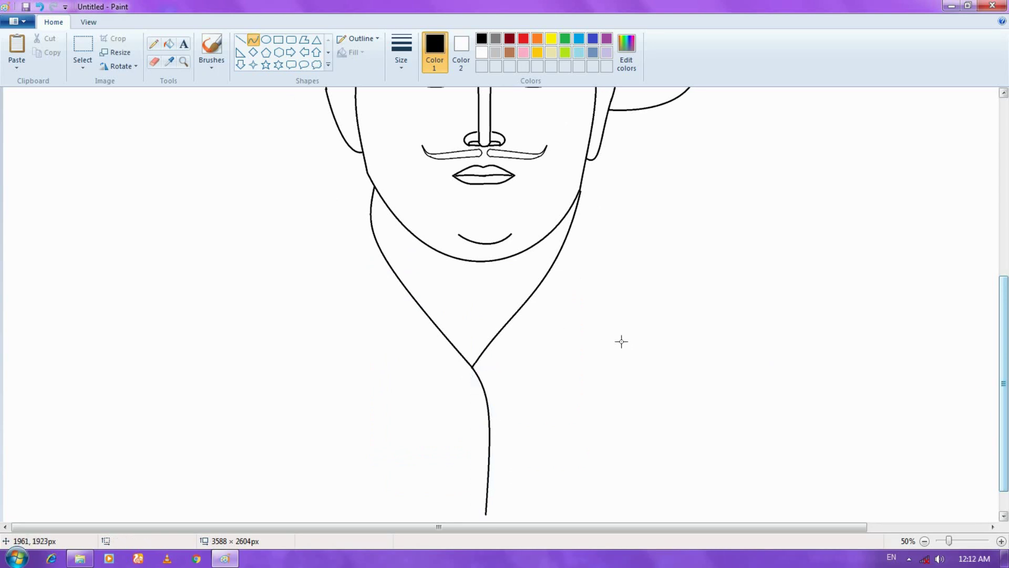
{"action": "mouse_move", "coordinate": [375, 189]}
{"action": "left_mouse_down"}
{"action": "mouse_move", "coordinate": [330, 388]}
{"action": "mouse_move", "coordinate": [302, 410]}
{"action": "left_mouse_up"}
{"action": "left_click_drag", "start_coordinate": [330, 294], "coordinate": [345, 219]}
{"action": "left_click_drag", "start_coordinate": [339, 273], "coordinate": [332, 336]}
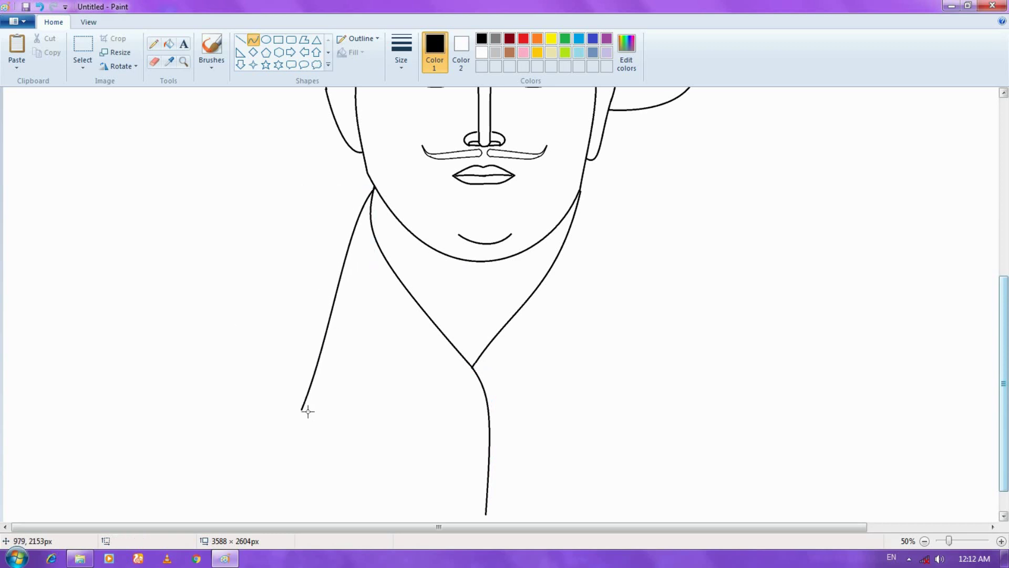
Try to draw the left collar's inner fold, pointed tip and scalloped lower edge across to the shirt-front line.
{"action": "left_click_drag", "start_coordinate": [373, 193], "coordinate": [382, 410]}
{"action": "left_click_drag", "start_coordinate": [360, 353], "coordinate": [357, 256]}
{"action": "left_click", "coordinate": [248, 371]}
{"action": "mouse_move", "coordinate": [302, 410]}
{"action": "left_mouse_down"}
{"action": "mouse_move", "coordinate": [363, 387]}
{"action": "mouse_move", "coordinate": [381, 409]}
{"action": "mouse_move", "coordinate": [275, 451]}
{"action": "left_mouse_up"}
{"action": "key", "text": "ctrl+z"}
{"action": "left_click_drag", "start_coordinate": [321, 423], "coordinate": [289, 434]}
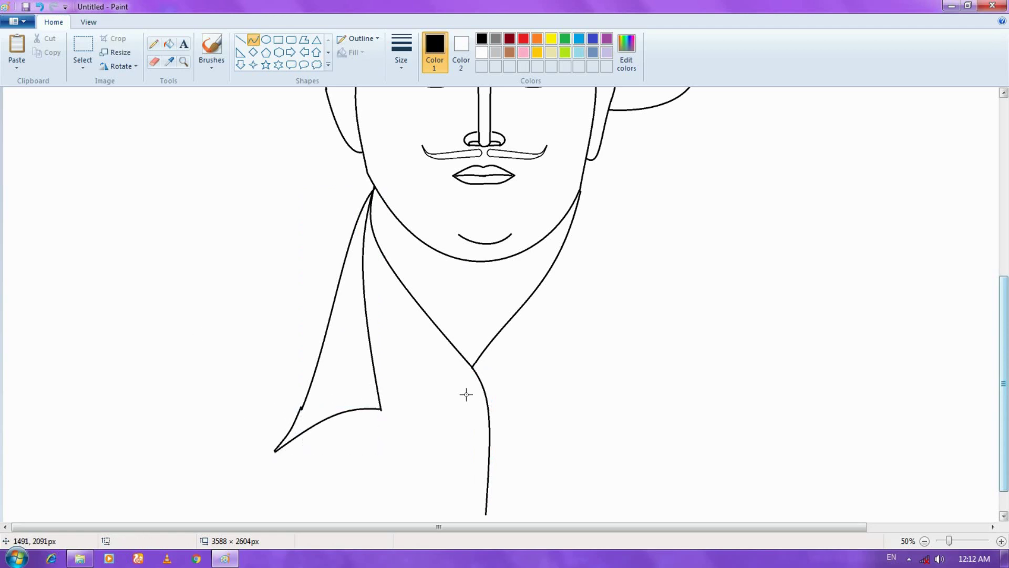
{"action": "left_click_drag", "start_coordinate": [382, 409], "coordinate": [490, 432]}
{"action": "key", "text": "ctrl+z"}
{"action": "mouse_move", "coordinate": [382, 409]}
{"action": "left_mouse_down"}
{"action": "mouse_move", "coordinate": [478, 443]}
{"action": "mouse_move", "coordinate": [489, 460]}
{"action": "left_mouse_up"}
{"action": "mouse_move", "coordinate": [436, 434]}
{"action": "left_mouse_down"}
{"action": "mouse_move", "coordinate": [428, 395]}
{"action": "mouse_move", "coordinate": [457, 383]}
{"action": "left_mouse_up"}
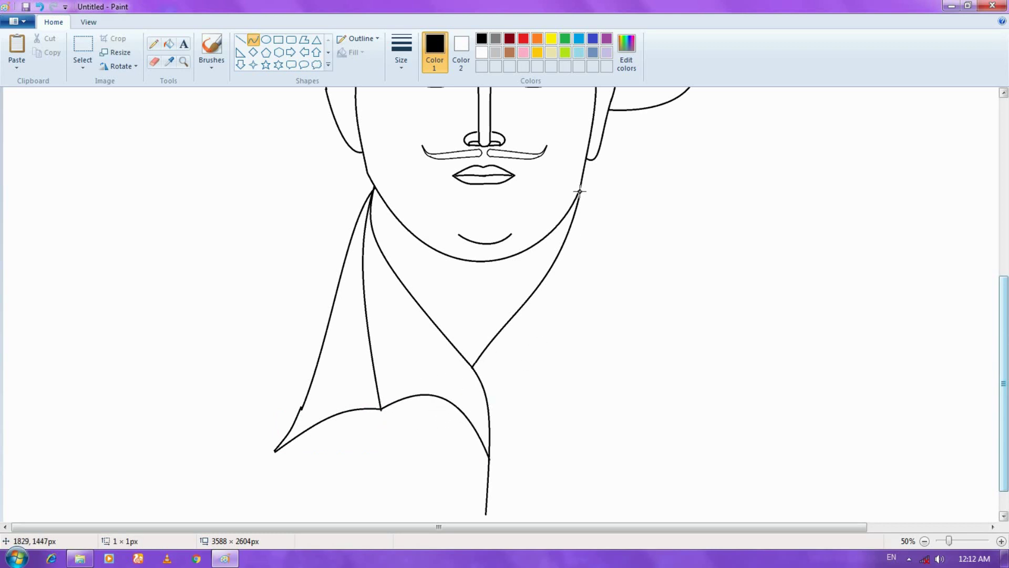
Try to draw the right collar's outer edge and its inner flap beside the neckline.
{"action": "mouse_move", "coordinate": [582, 182]}
{"action": "left_mouse_down"}
{"action": "mouse_move", "coordinate": [597, 298]}
{"action": "mouse_move", "coordinate": [581, 410]}
{"action": "mouse_move", "coordinate": [647, 429]}
{"action": "left_mouse_up"}
{"action": "left_click_drag", "start_coordinate": [626, 248], "coordinate": [613, 194]}
{"action": "left_click_drag", "start_coordinate": [630, 236], "coordinate": [637, 278]}
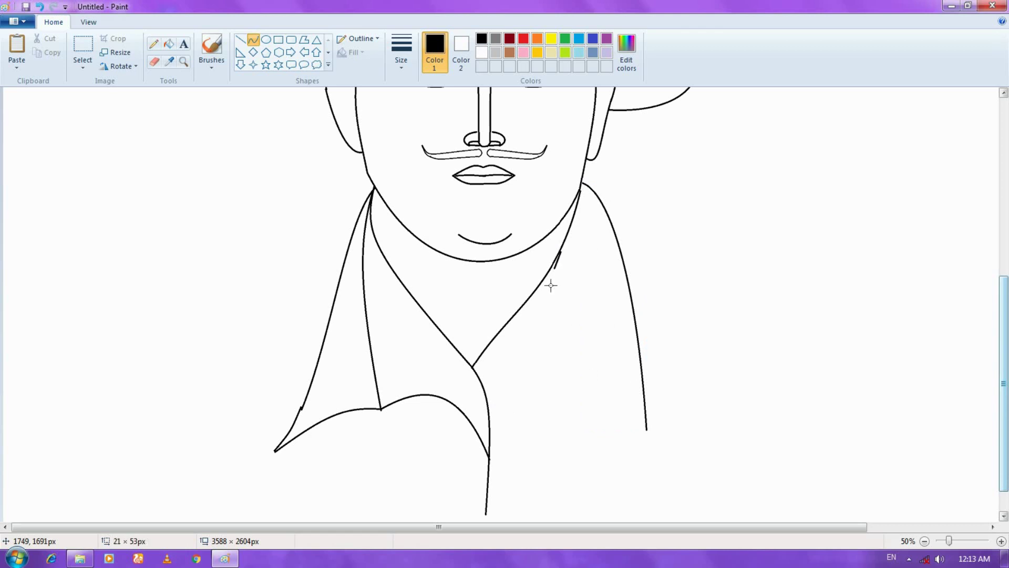
{"action": "left_click_drag", "start_coordinate": [551, 286], "coordinate": [546, 370]}
{"action": "left_click_drag", "start_coordinate": [550, 328], "coordinate": [488, 380]}
{"action": "left_click", "coordinate": [581, 331]}
{"action": "left_click", "coordinate": [595, 358]}
{"action": "mouse_move", "coordinate": [545, 362]}
{"action": "left_mouse_down"}
{"action": "mouse_move", "coordinate": [646, 429]}
{"action": "mouse_move", "coordinate": [615, 401]}
{"action": "left_mouse_up"}
{"action": "mouse_move", "coordinate": [1004, 351]}
{"action": "left_mouse_down"}
{"action": "mouse_move", "coordinate": [1005, 326]}
{"action": "mouse_move", "coordinate": [1005, 347]}
{"action": "left_mouse_up"}
Undo the collar curves back to the left collar's outer edge.
{"action": "key", "text": "ctrl+z"}
{"action": "key", "text": "ctrl+z"}
{"action": "key", "text": "ctrl+z"}
{"action": "key", "text": "ctrl+z"}
{"action": "key", "text": "ctrl+z"}
{"action": "key", "text": "ctrl+z"}
{"action": "key", "text": "ctrl+z"}
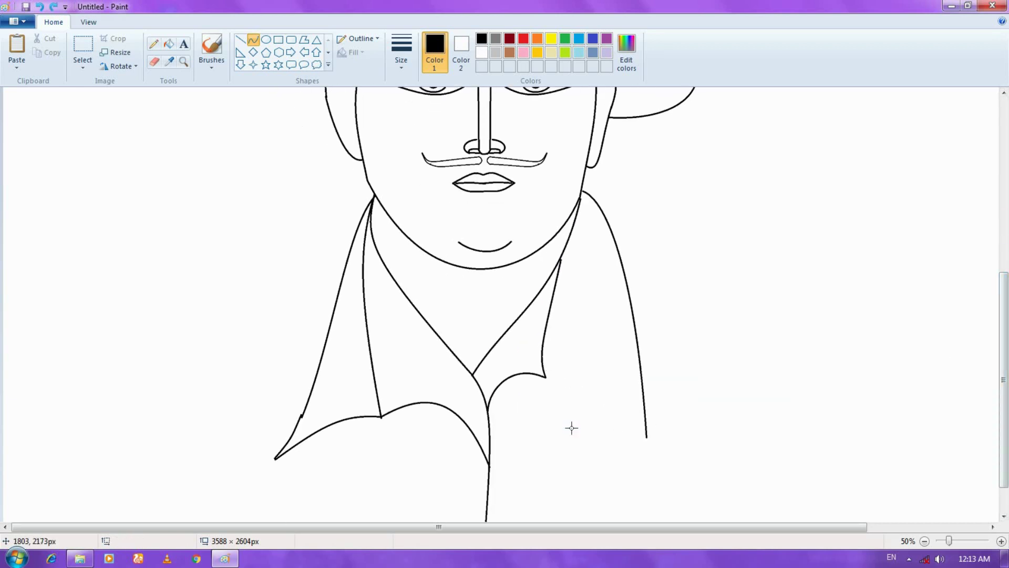
{"action": "key", "text": "ctrl+z"}
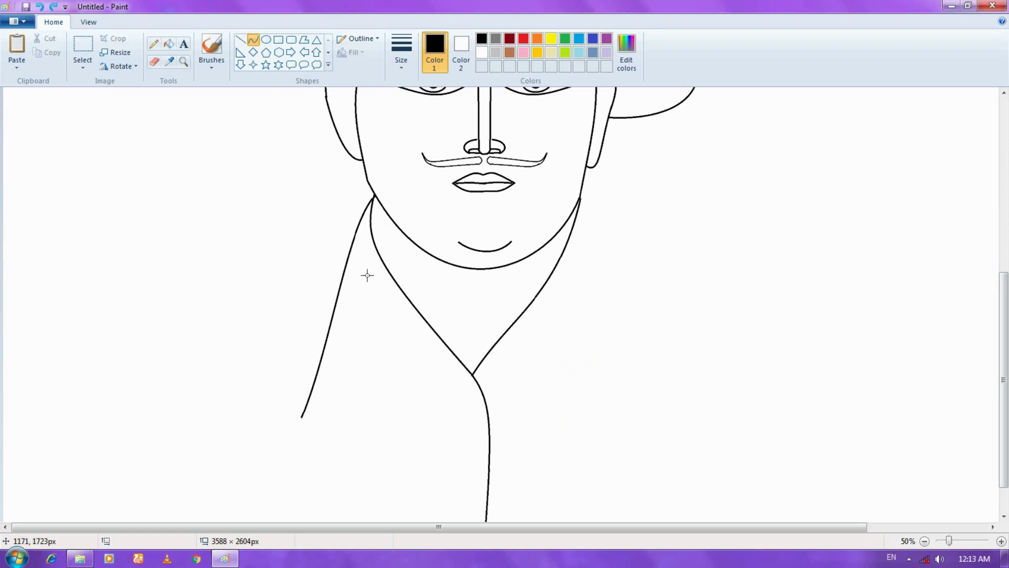
Redraw the left collar's inner fold and lower edge to the shirt front, and add a second line parallel to the shirt-front curve.
{"action": "mouse_move", "coordinate": [371, 202]}
{"action": "left_mouse_down"}
{"action": "mouse_move", "coordinate": [377, 412]}
{"action": "mouse_move", "coordinate": [379, 370]}
{"action": "mouse_move", "coordinate": [351, 254]}
{"action": "mouse_move", "coordinate": [358, 261]}
{"action": "left_mouse_up"}
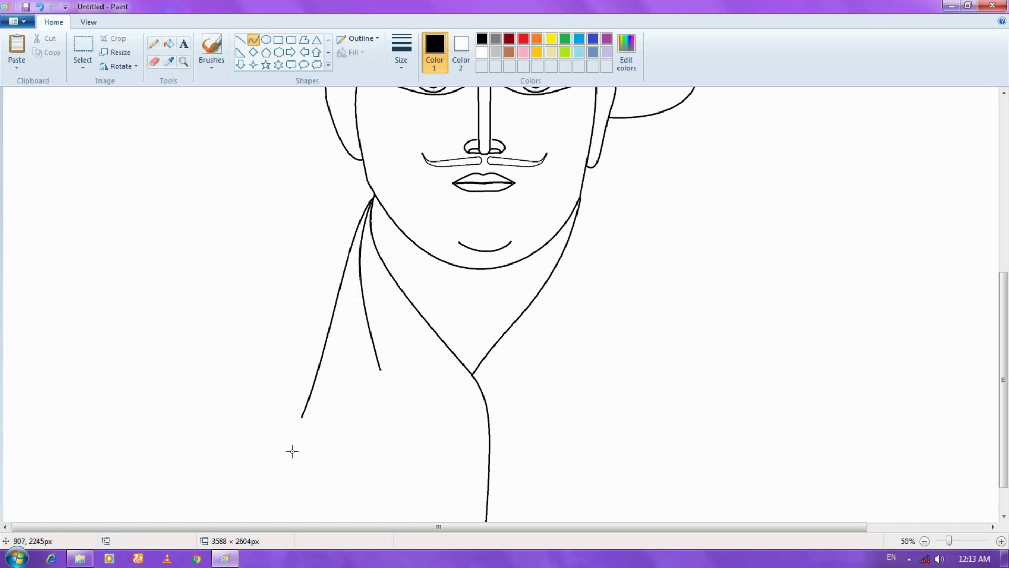
{"action": "mouse_move", "coordinate": [303, 417]}
{"action": "left_mouse_down"}
{"action": "mouse_move", "coordinate": [380, 368]}
{"action": "mouse_move", "coordinate": [418, 391]}
{"action": "mouse_move", "coordinate": [439, 383]}
{"action": "mouse_move", "coordinate": [480, 401]}
{"action": "mouse_move", "coordinate": [379, 368]}
{"action": "mouse_move", "coordinate": [484, 408]}
{"action": "left_mouse_up"}
{"action": "left_click", "coordinate": [356, 371]}
{"action": "left_click", "coordinate": [363, 369]}
{"action": "left_click", "coordinate": [390, 363]}
{"action": "key", "text": "ctrl+z"}
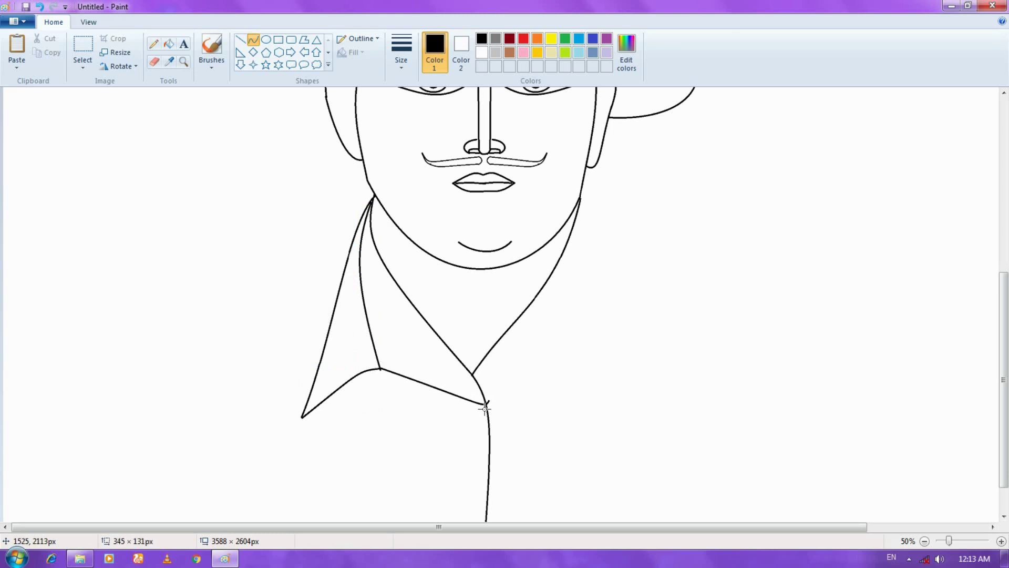
{"action": "key", "text": "ctrl+z"}
{"action": "mouse_move", "coordinate": [380, 370]}
{"action": "left_mouse_down"}
{"action": "mouse_move", "coordinate": [488, 411]}
{"action": "mouse_move", "coordinate": [444, 376]}
{"action": "mouse_move", "coordinate": [454, 375]}
{"action": "mouse_move", "coordinate": [467, 520]}
{"action": "left_mouse_up"}
{"action": "left_click_drag", "start_coordinate": [471, 457], "coordinate": [471, 466]}
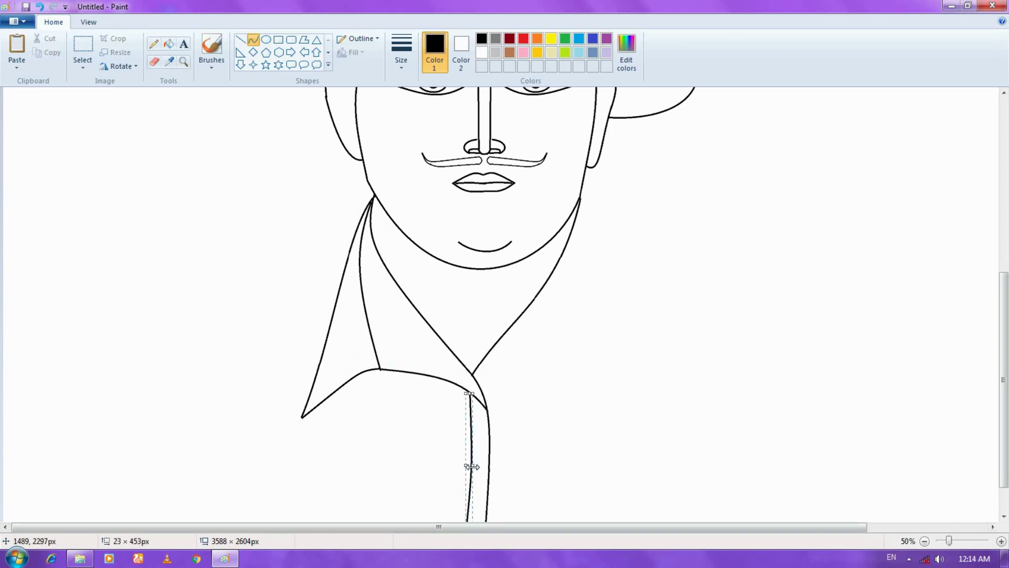
Draw the right collar with a small inner flap at the neckline, a curved lower edge and an outer edge up to the jaw.
{"action": "left_click_drag", "start_coordinate": [534, 300], "coordinate": [523, 382]}
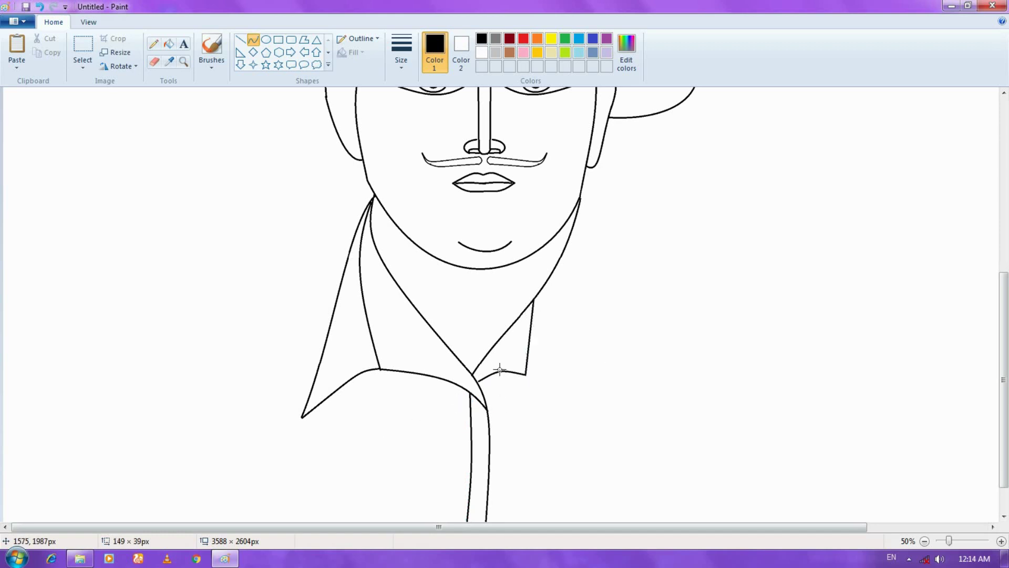
{"action": "left_click", "coordinate": [513, 374]}
{"action": "mouse_move", "coordinate": [528, 368]}
{"action": "left_mouse_down"}
{"action": "mouse_move", "coordinate": [601, 418]}
{"action": "mouse_move", "coordinate": [561, 380]}
{"action": "mouse_move", "coordinate": [585, 389]}
{"action": "left_mouse_up"}
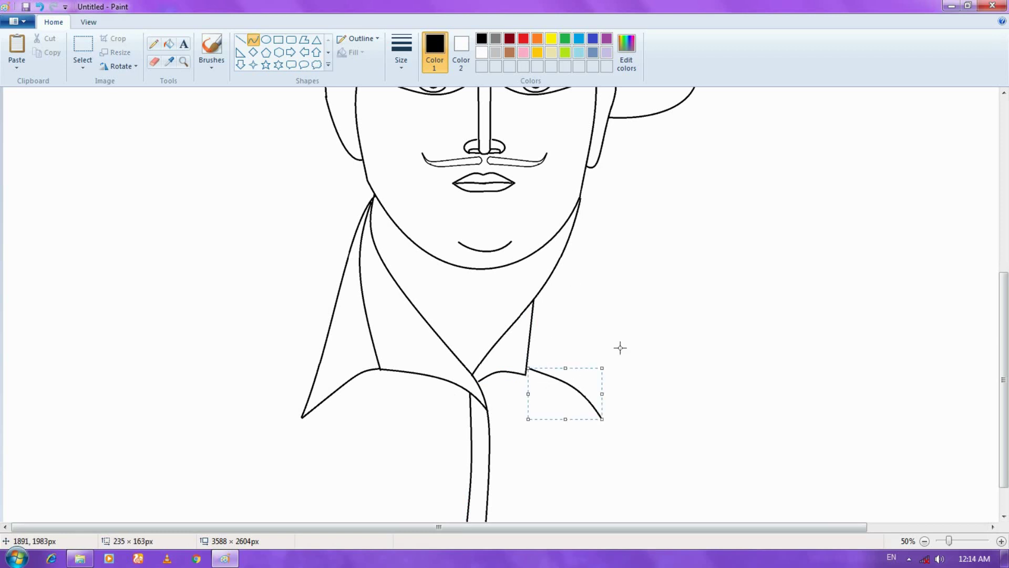
{"action": "left_click", "coordinate": [598, 324]}
{"action": "left_click_drag", "start_coordinate": [602, 352], "coordinate": [581, 191]}
{"action": "left_click_drag", "start_coordinate": [594, 293], "coordinate": [617, 355]}
{"action": "left_click", "coordinate": [722, 269]}
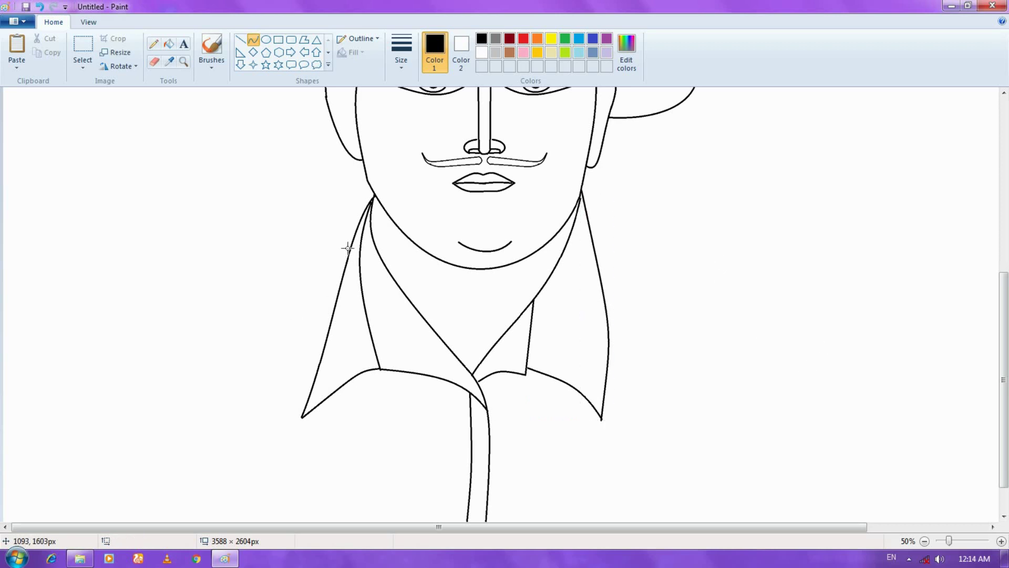
Draw the left and right shoulder lines as gentle curves outward from the collar edges.
{"action": "left_click_drag", "start_coordinate": [352, 244], "coordinate": [204, 279]}
{"action": "left_click_drag", "start_coordinate": [262, 257], "coordinate": [261, 254]}
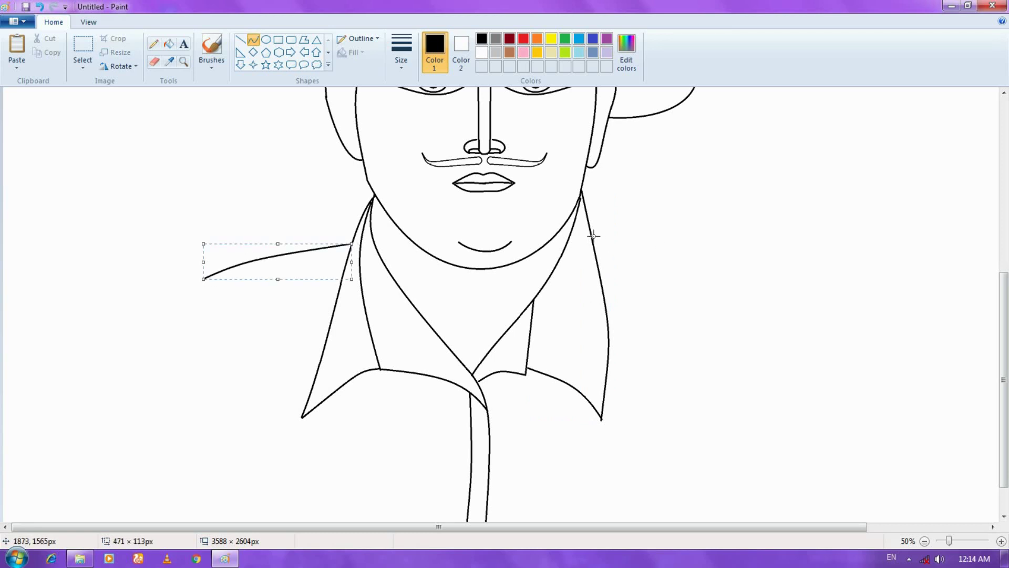
{"action": "left_click_drag", "start_coordinate": [593, 236], "coordinate": [751, 262]}
{"action": "left_click_drag", "start_coordinate": [713, 256], "coordinate": [712, 245]}
{"action": "left_click", "coordinate": [726, 247]}
{"action": "left_click", "coordinate": [688, 270]}
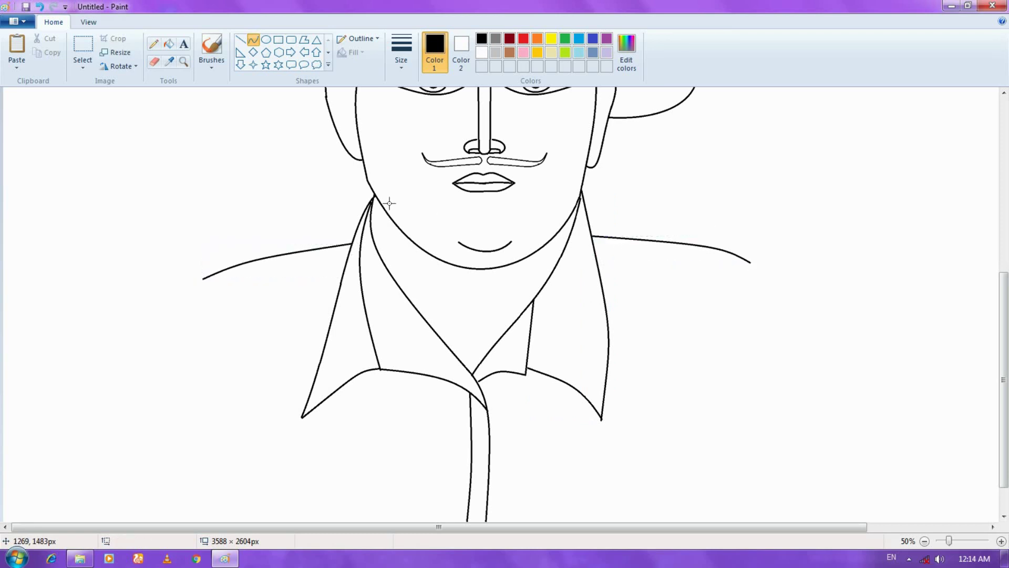
Add a short neck line inside the collar on each side, just below the jaw.
{"action": "left_click_drag", "start_coordinate": [373, 235], "coordinate": [375, 241]}
{"action": "left_click", "coordinate": [376, 215]}
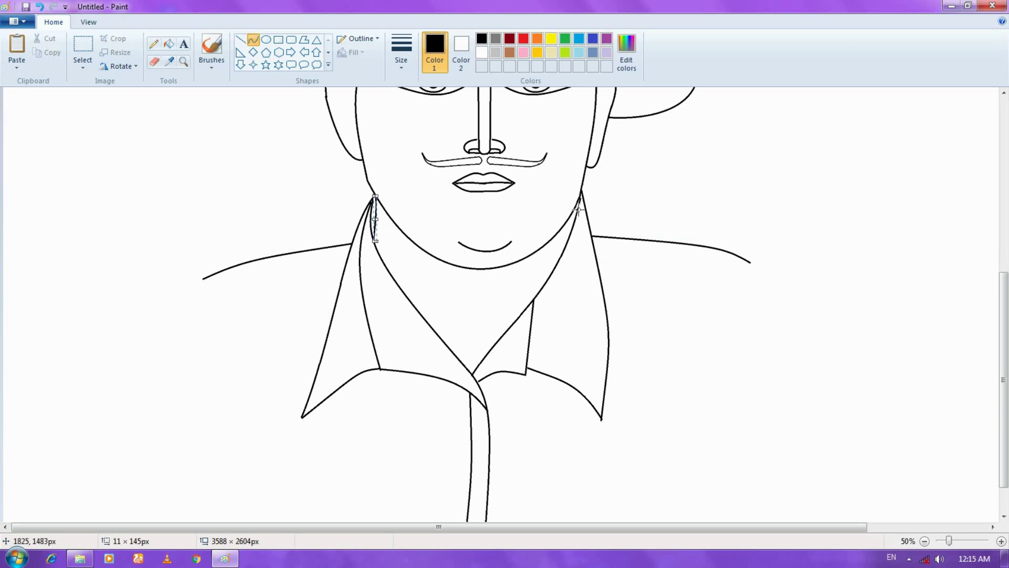
{"action": "left_click_drag", "start_coordinate": [580, 198], "coordinate": [568, 236]}
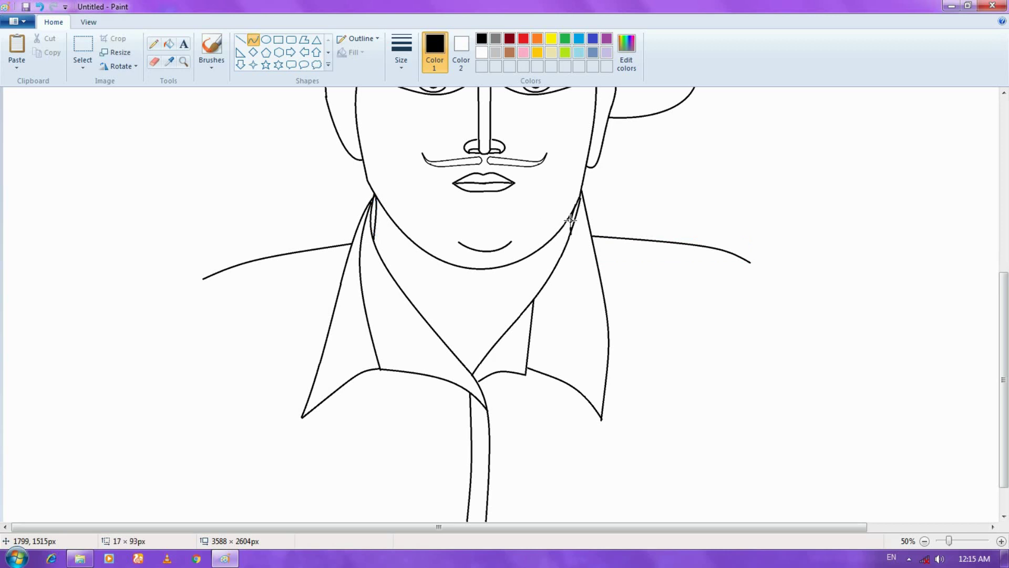
{"action": "left_click", "coordinate": [778, 182]}
{"action": "scroll", "coordinate": [800, 236], "scroll_direction": "up", "scroll_amount": 3}
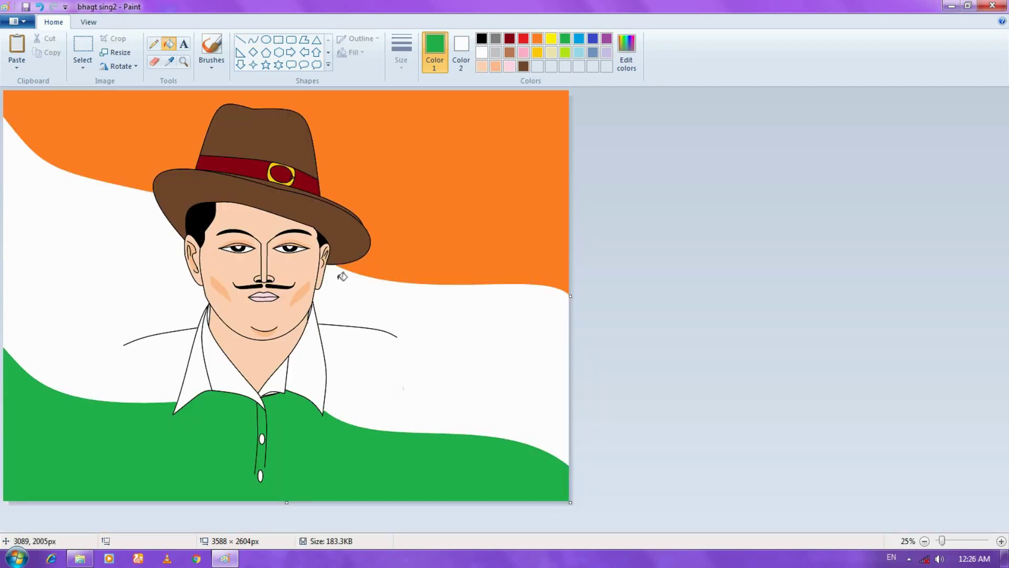
Draw two concentric circles with indigo outlines on the white band to the right of the portrait.
{"action": "left_click", "coordinate": [266, 39]}
{"action": "left_click_drag", "start_coordinate": [421, 313], "coordinate": [465, 366]}
{"action": "key", "text": "Escape"}
{"action": "left_click", "coordinate": [591, 40]}
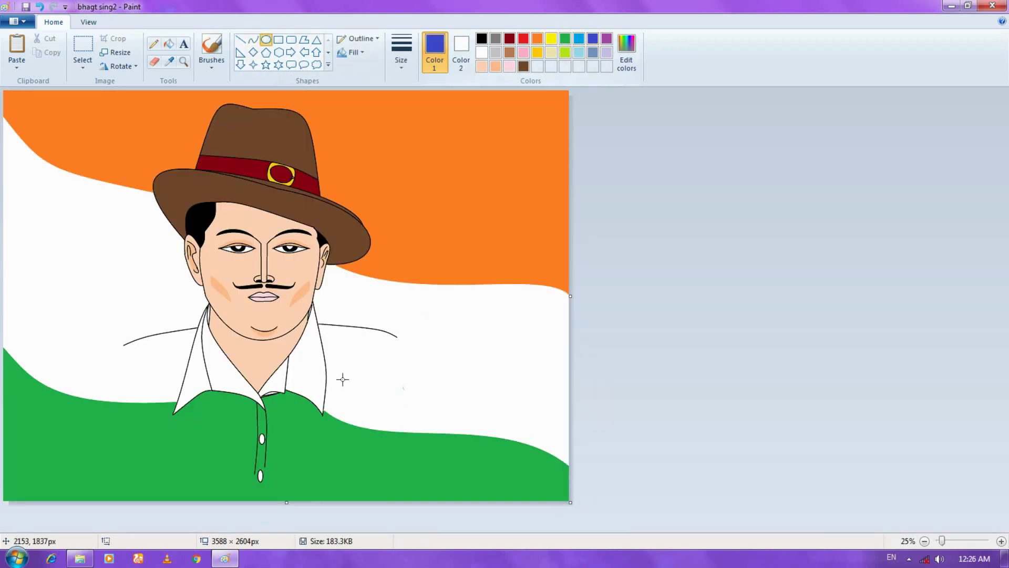
{"action": "left_click_drag", "start_coordinate": [421, 307], "coordinate": [549, 426]}
{"action": "left_click_drag", "start_coordinate": [443, 322], "coordinate": [549, 419]}
{"action": "left_click_drag", "start_coordinate": [522, 389], "coordinate": [512, 387]}
{"action": "left_click", "coordinate": [399, 263]}
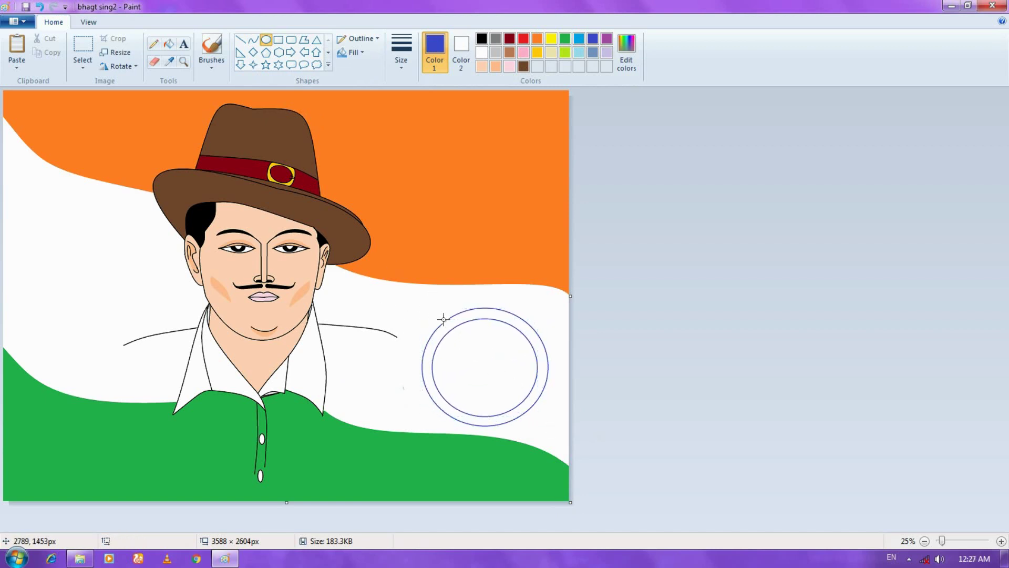
Draw a small indigo hub circle at the centre of the two concentric circles.
{"action": "left_click_drag", "start_coordinate": [942, 540], "coordinate": [949, 541]}
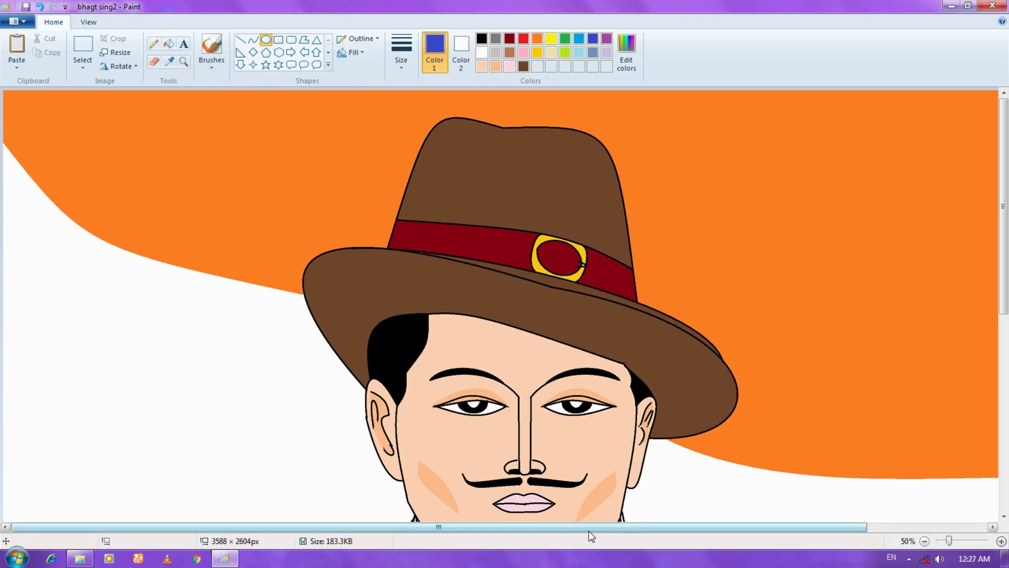
{"action": "left_click_drag", "start_coordinate": [588, 527], "coordinate": [757, 539]}
{"action": "left_click_drag", "start_coordinate": [1005, 284], "coordinate": [1008, 409]}
{"action": "scroll", "coordinate": [558, 536], "scroll_direction": "down", "scroll_amount": 2}
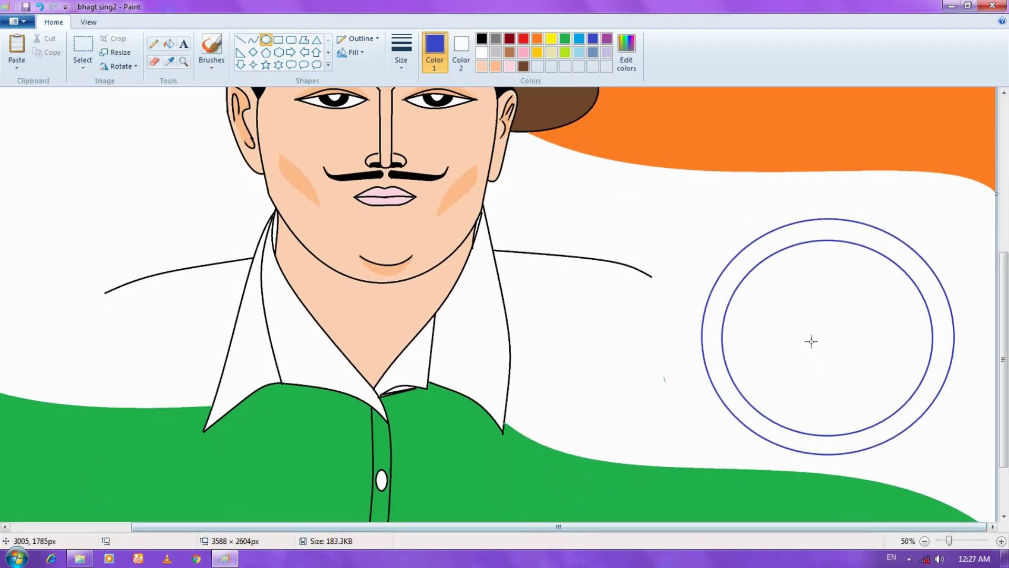
{"action": "mouse_move", "coordinate": [817, 326]}
{"action": "left_mouse_down"}
{"action": "mouse_move", "coordinate": [850, 354]}
{"action": "mouse_move", "coordinate": [825, 345]}
{"action": "left_mouse_up"}
{"action": "left_click", "coordinate": [807, 286]}
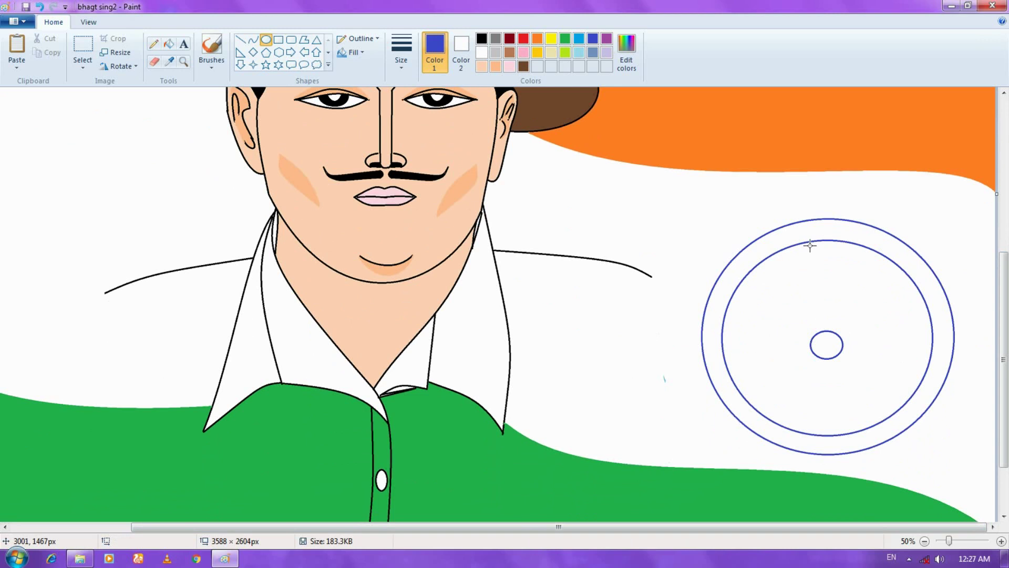
Draw a narrow diamond-shaped spoke of straight lines from the top of the inner circle down to the hub.
{"action": "left_click", "coordinate": [240, 40]}
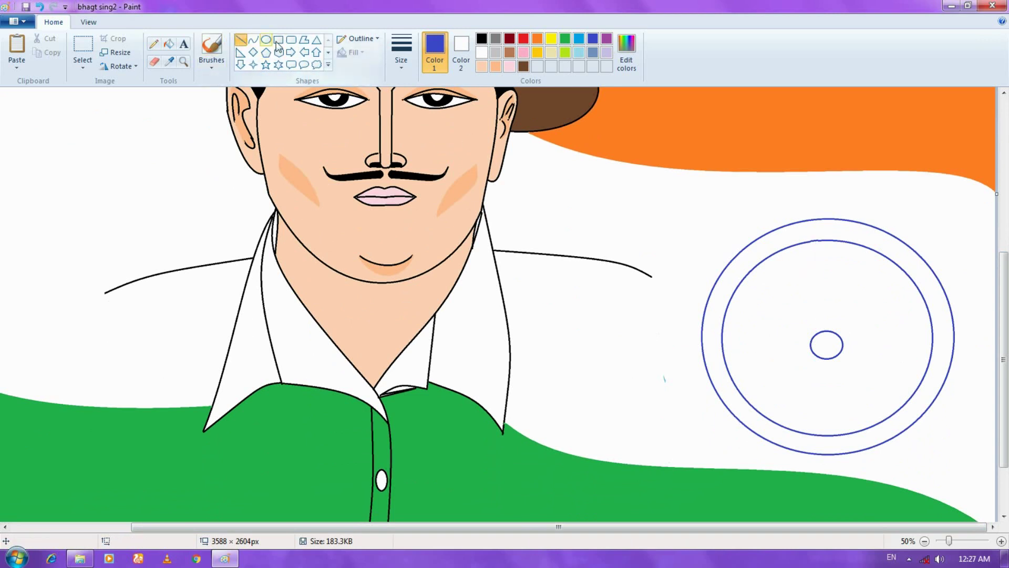
{"action": "left_click", "coordinate": [304, 40]}
{"action": "left_click", "coordinate": [240, 40]}
{"action": "left_click_drag", "start_coordinate": [816, 241], "coordinate": [809, 282]}
{"action": "left_click_drag", "start_coordinate": [830, 240], "coordinate": [827, 319]}
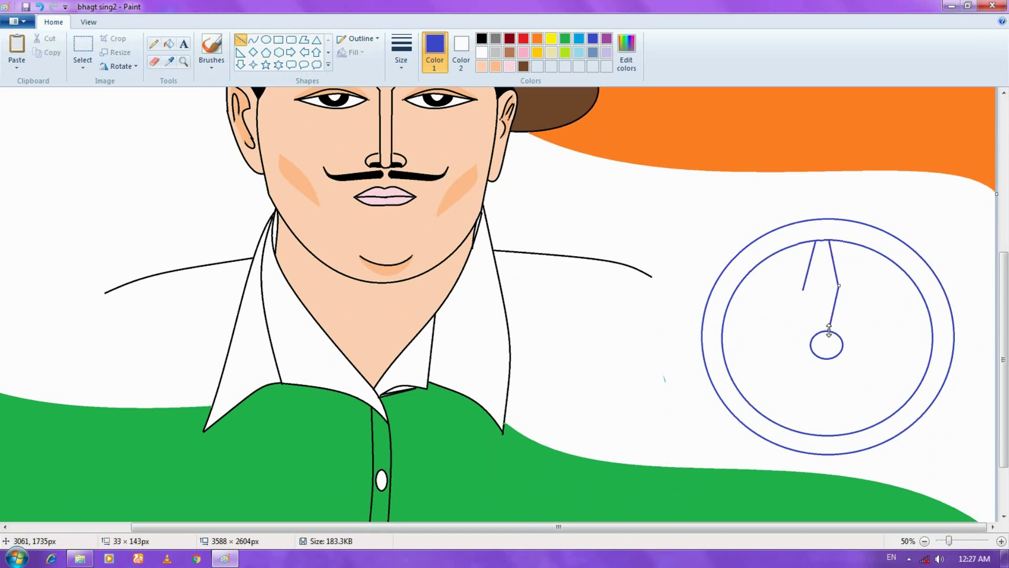
{"action": "left_click_drag", "start_coordinate": [802, 287], "coordinate": [819, 327]}
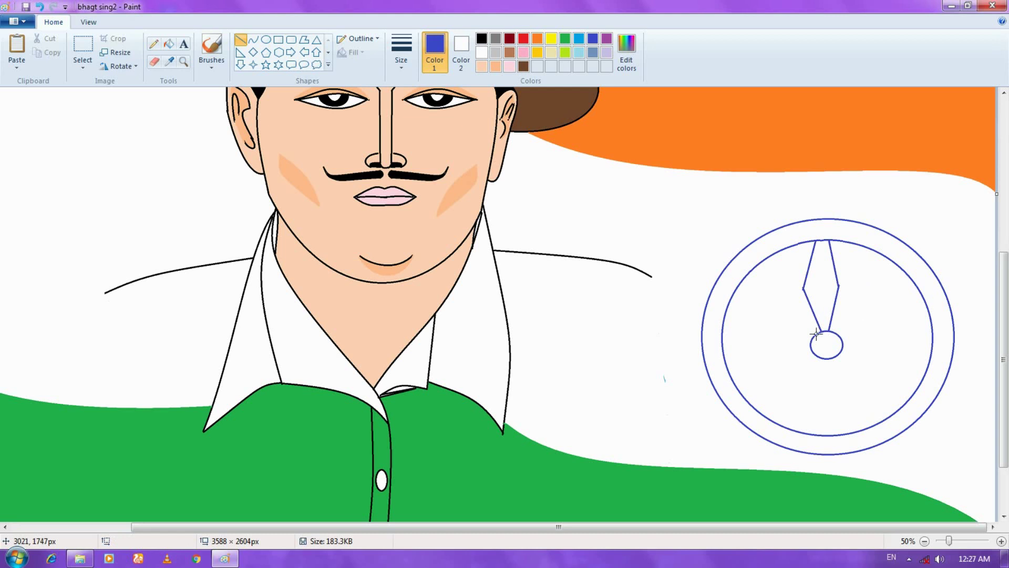
Try to copy the top spoke and place the vertically flipped copy below the hub.
{"action": "left_click", "coordinate": [83, 46]}
{"action": "left_click_drag", "start_coordinate": [766, 206], "coordinate": [860, 340]}
{"action": "right_click", "coordinate": [813, 286]}
{"action": "left_click", "coordinate": [840, 310]}
{"action": "right_click", "coordinate": [693, 222]}
{"action": "left_click", "coordinate": [726, 258]}
{"action": "left_click_drag", "start_coordinate": [52, 181], "coordinate": [830, 426]}
{"action": "right_click", "coordinate": [706, 301]}
{"action": "mouse_move", "coordinate": [821, 410]}
{"action": "left_click", "coordinate": [901, 451]}
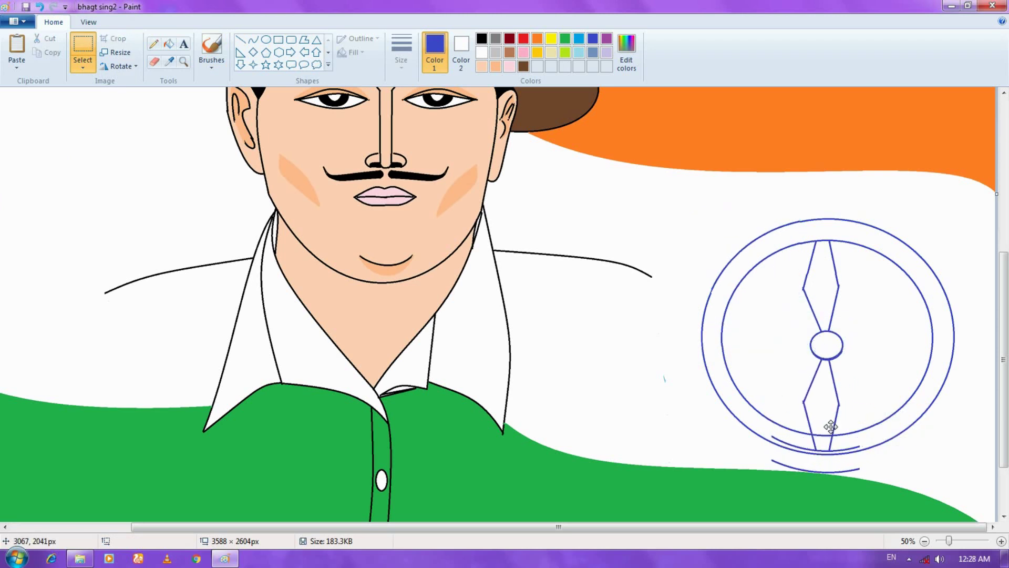
{"action": "key", "text": "ctrl+z"}
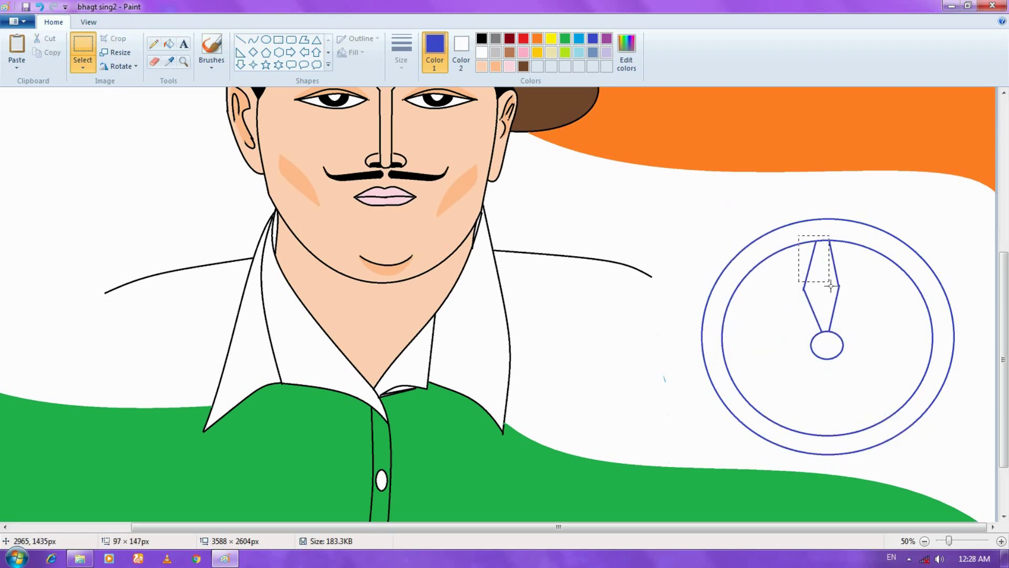
Try to place a copy of the top spoke again using a tighter selection, and delete the pasted piece.
{"action": "right_click", "coordinate": [825, 317]}
{"action": "left_click", "coordinate": [844, 339]}
{"action": "right_click", "coordinate": [762, 298]}
{"action": "left_click", "coordinate": [799, 334]}
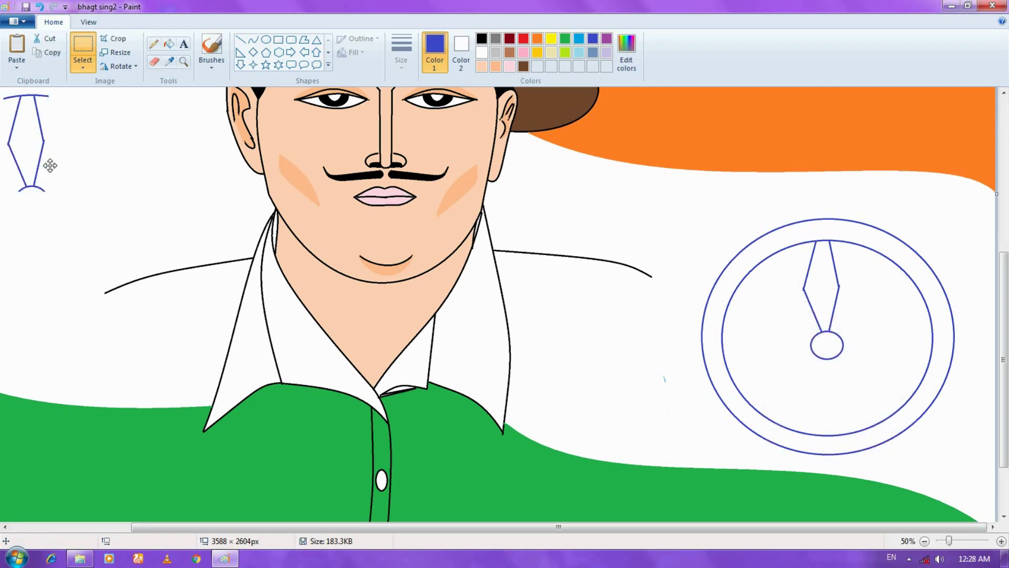
{"action": "right_click", "coordinate": [774, 317]}
{"action": "left_click_drag", "start_coordinate": [44, 163], "coordinate": [905, 349]}
{"action": "mouse_move", "coordinate": [851, 425]}
{"action": "left_click", "coordinate": [886, 427]}
{"action": "key", "text": "Delete"}
Draw seven more diamond-shaped spokes with straight lines around the wheel, from the hub to the inner circle.
{"action": "left_click", "coordinate": [240, 40]}
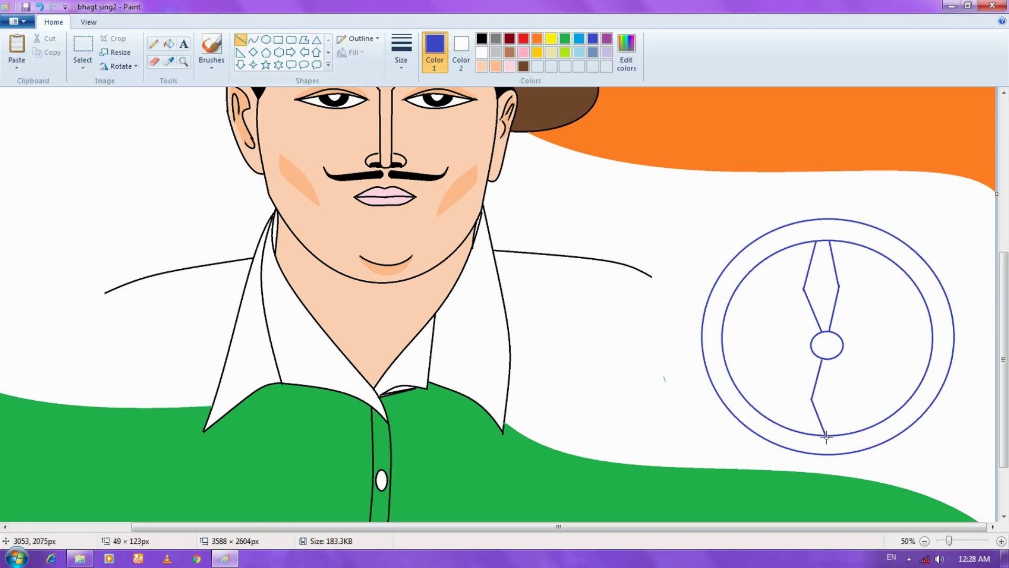
{"action": "mouse_move", "coordinate": [834, 357]}
{"action": "left_mouse_down"}
{"action": "mouse_move", "coordinate": [844, 395]}
{"action": "mouse_move", "coordinate": [838, 436]}
{"action": "left_mouse_up"}
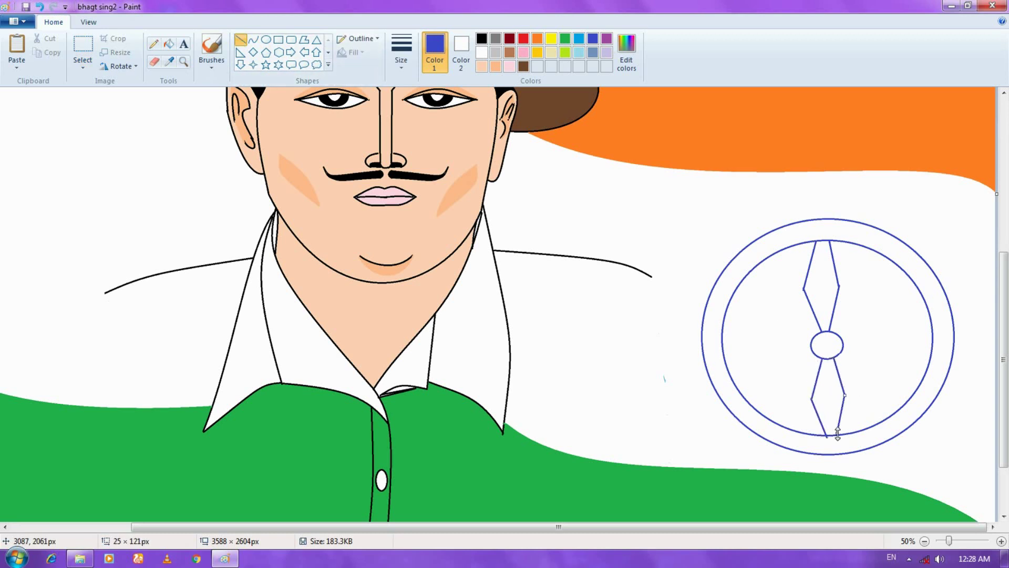
{"action": "left_click", "coordinate": [813, 356]}
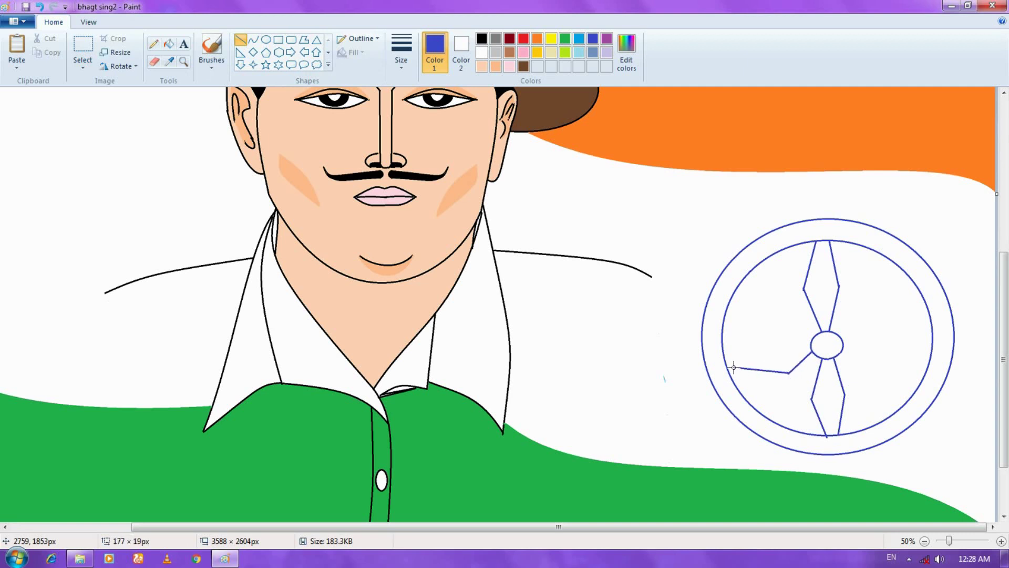
{"action": "left_click_drag", "start_coordinate": [734, 367], "coordinate": [769, 341]}
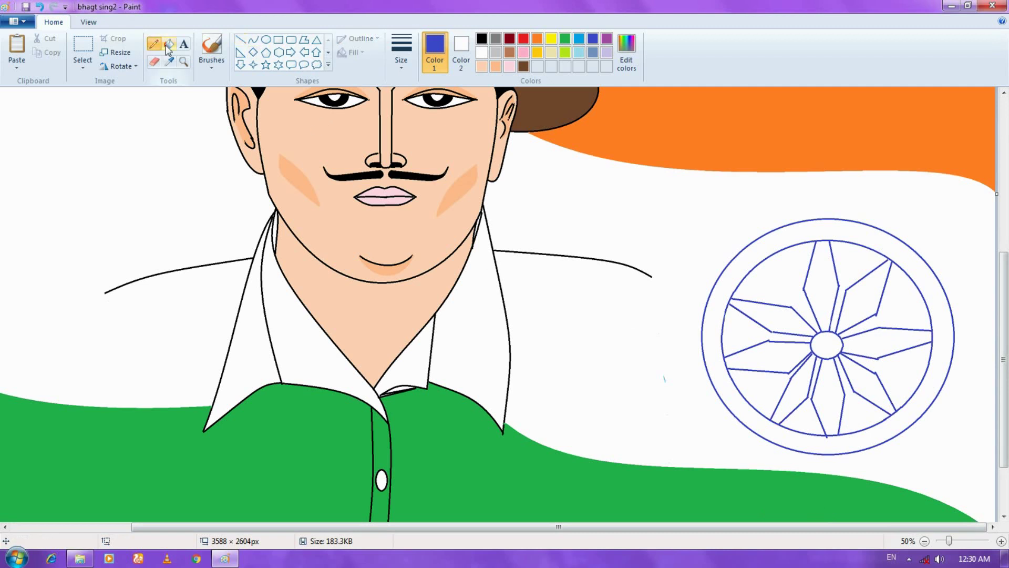
Fill the ring between the two circles and the top spoke with indigo.
{"action": "left_click", "coordinate": [168, 44]}
{"action": "left_click", "coordinate": [823, 235]}
{"action": "left_click", "coordinate": [820, 284]}
Try to fill the upper-right and right spokes with indigo, and undo the fills.
{"action": "left_click", "coordinate": [862, 315]}
{"action": "left_click", "coordinate": [867, 339]}
{"action": "key", "text": "ctrl+z"}
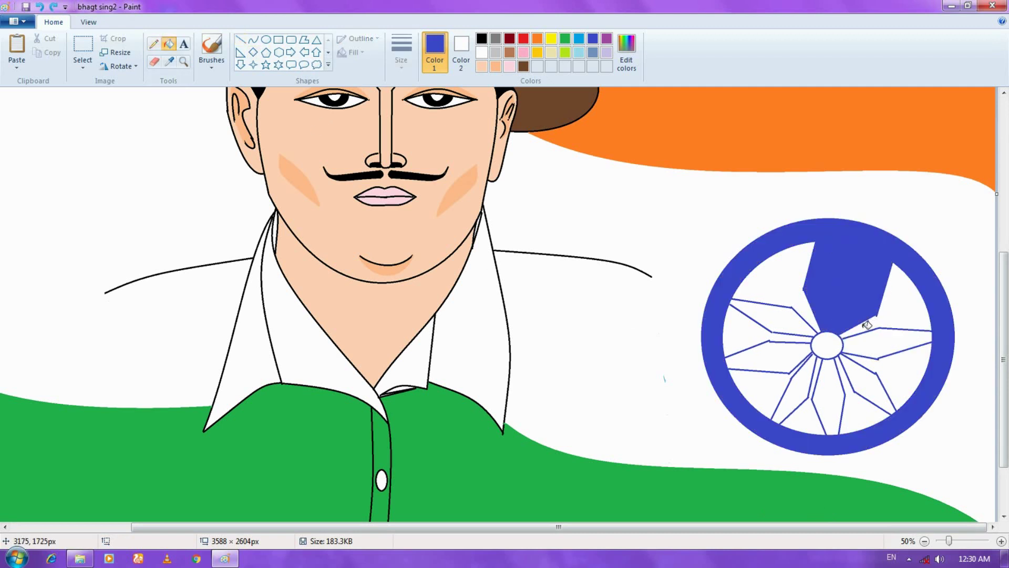
{"action": "key", "text": "ctrl+z"}
Try to fill the hub and the left, bottom and lower-right spokes with indigo, and undo the fills.
{"action": "left_click", "coordinate": [838, 342]}
{"action": "left_click", "coordinate": [796, 321]}
{"action": "left_click", "coordinate": [794, 354]}
{"action": "key", "text": "ctrl+z"}
{"action": "left_click", "coordinate": [837, 381]}
{"action": "left_click", "coordinate": [864, 384]}
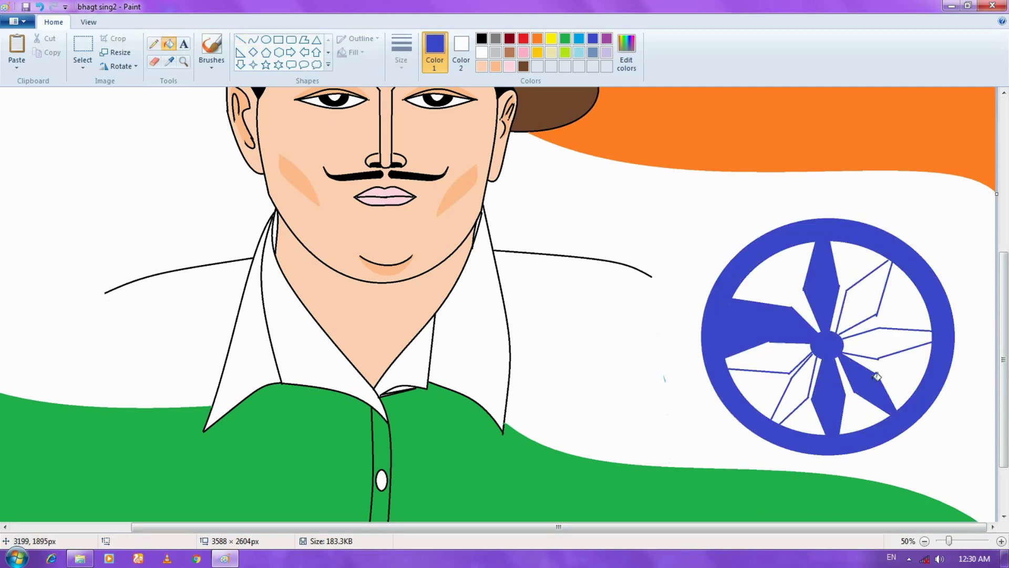
{"action": "key", "text": "ctrl+z"}
{"action": "key", "text": "ctrl+z"}
{"action": "key", "text": "ctrl+z"}
{"action": "key", "text": "ctrl+z"}
Patch the gaps in the left spokes' outlines with short lines and fill both left spokes with indigo.
{"action": "left_click", "coordinate": [1002, 541]}
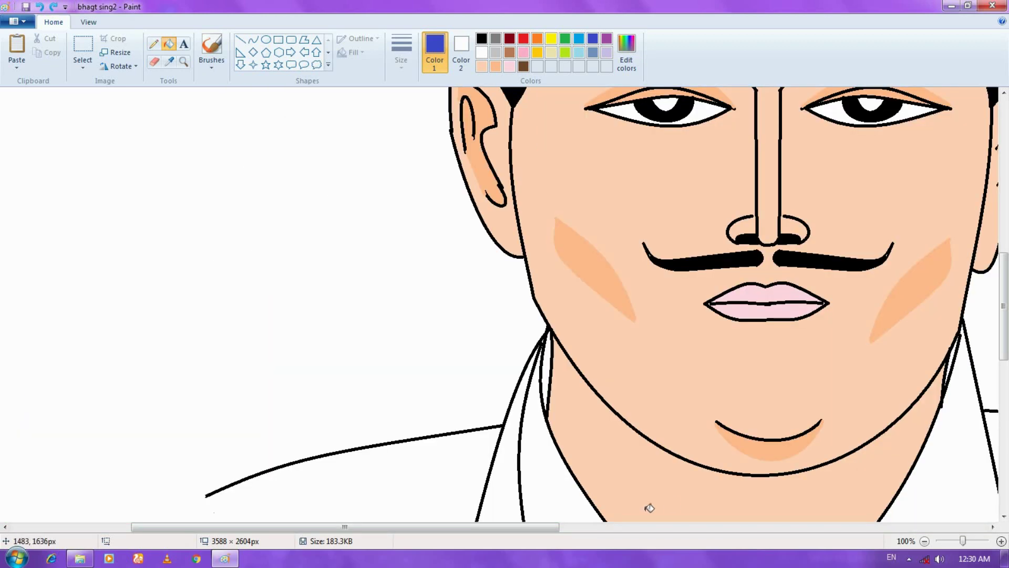
{"action": "left_click_drag", "start_coordinate": [555, 527], "coordinate": [919, 530]}
{"action": "left_click_drag", "start_coordinate": [1004, 312], "coordinate": [1004, 382]}
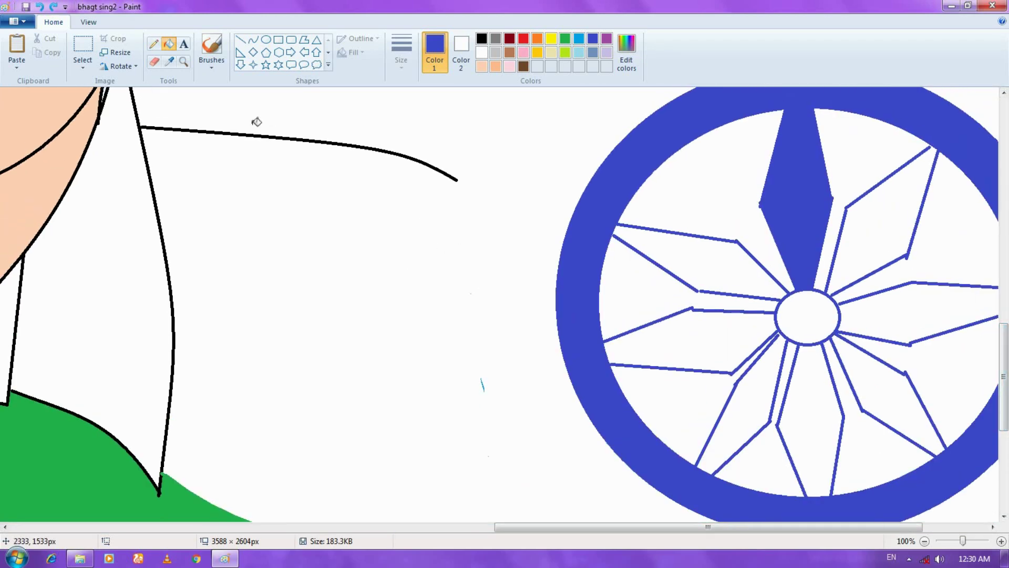
{"action": "left_click", "coordinate": [240, 39]}
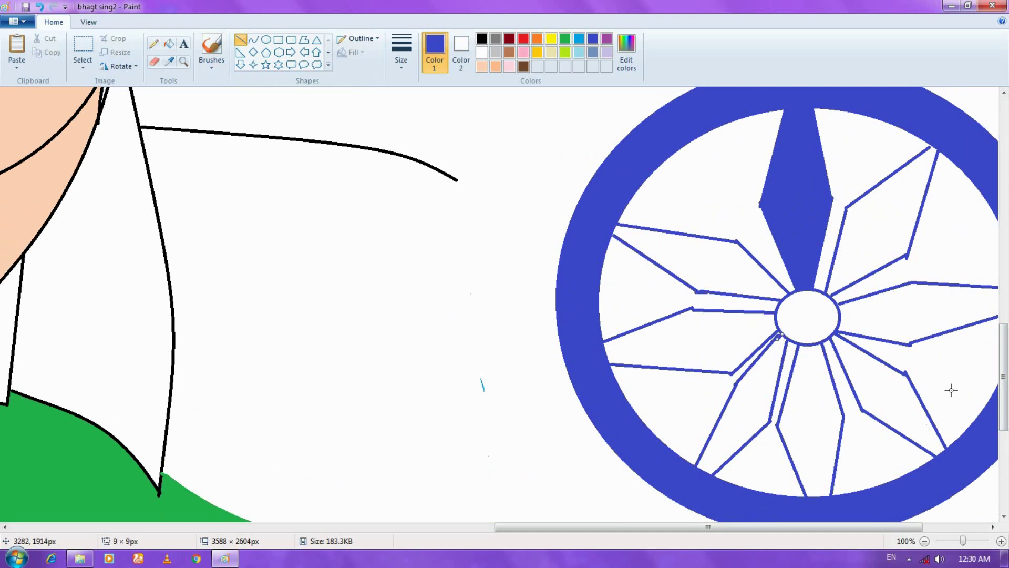
{"action": "left_click", "coordinate": [169, 43]}
{"action": "left_click", "coordinate": [720, 279]}
{"action": "left_click", "coordinate": [694, 342]}
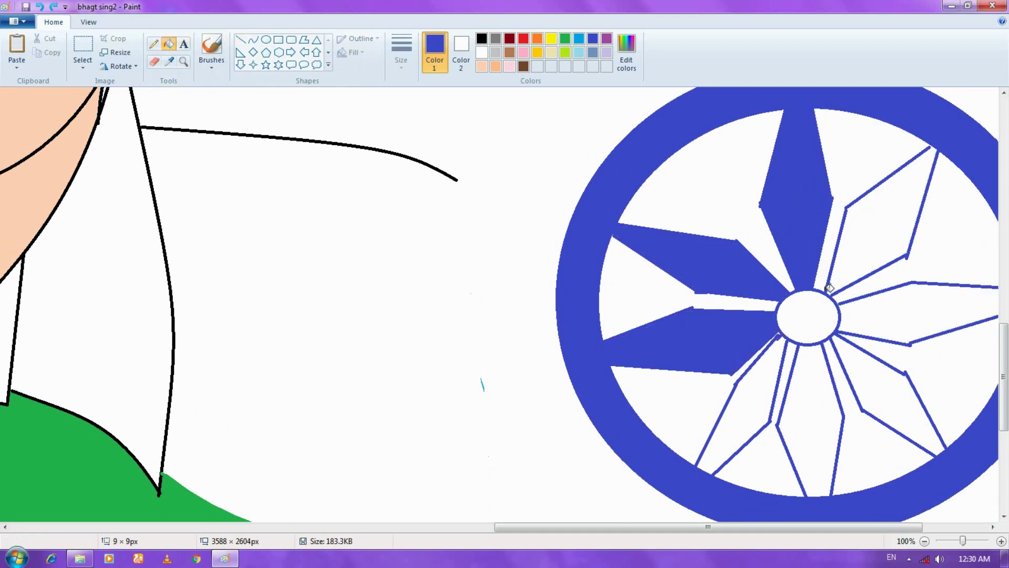
Close the gap at the upper-right spoke's outer tip with a short line and fill that spoke with indigo.
{"action": "left_click", "coordinate": [242, 41]}
{"action": "left_click_drag", "start_coordinate": [927, 149], "coordinate": [933, 146]}
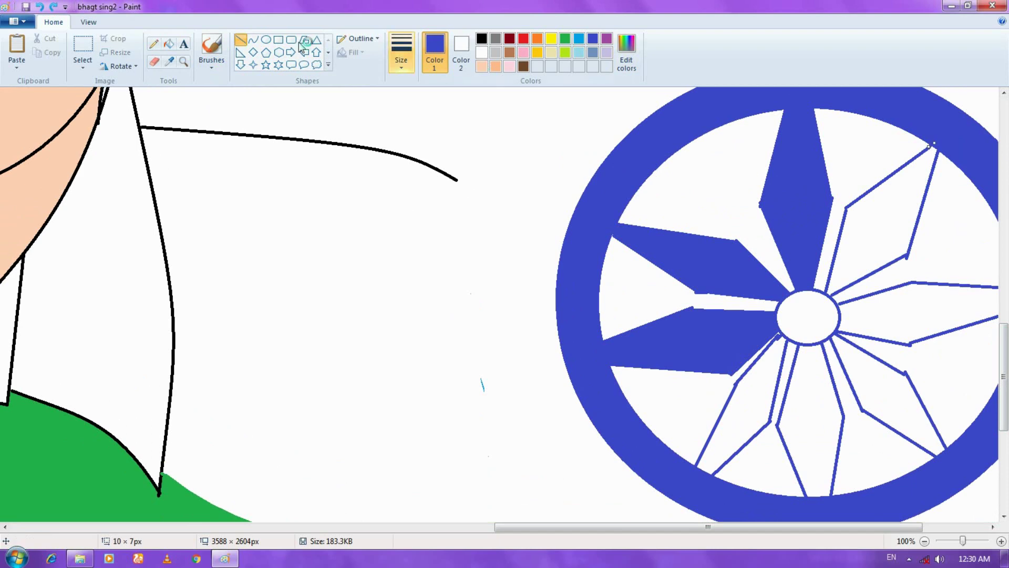
{"action": "left_click", "coordinate": [169, 45]}
{"action": "left_click", "coordinate": [876, 231]}
Fill the hub and the right, bottom, lower-left and lower-right spokes with indigo.
{"action": "left_click", "coordinate": [890, 305]}
{"action": "left_click", "coordinate": [812, 321]}
{"action": "left_click", "coordinate": [816, 380]}
{"action": "left_click", "coordinate": [749, 402]}
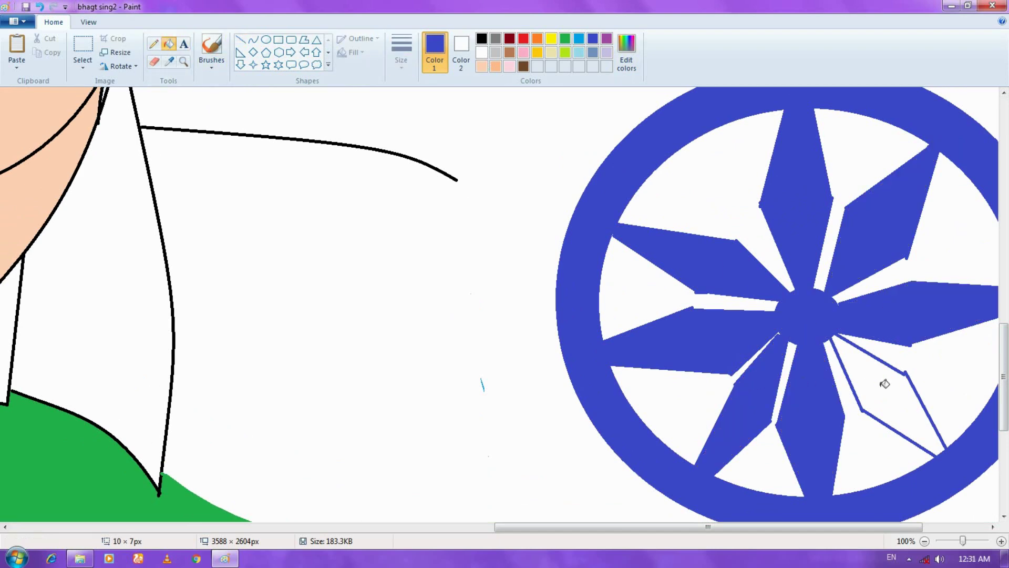
{"action": "left_click", "coordinate": [884, 383]}
{"action": "left_click", "coordinate": [925, 541]}
{"action": "scroll", "coordinate": [1008, 372], "scroll_direction": "up", "scroll_amount": 2}
{"action": "scroll", "coordinate": [1008, 371], "scroll_direction": "down", "scroll_amount": 1}
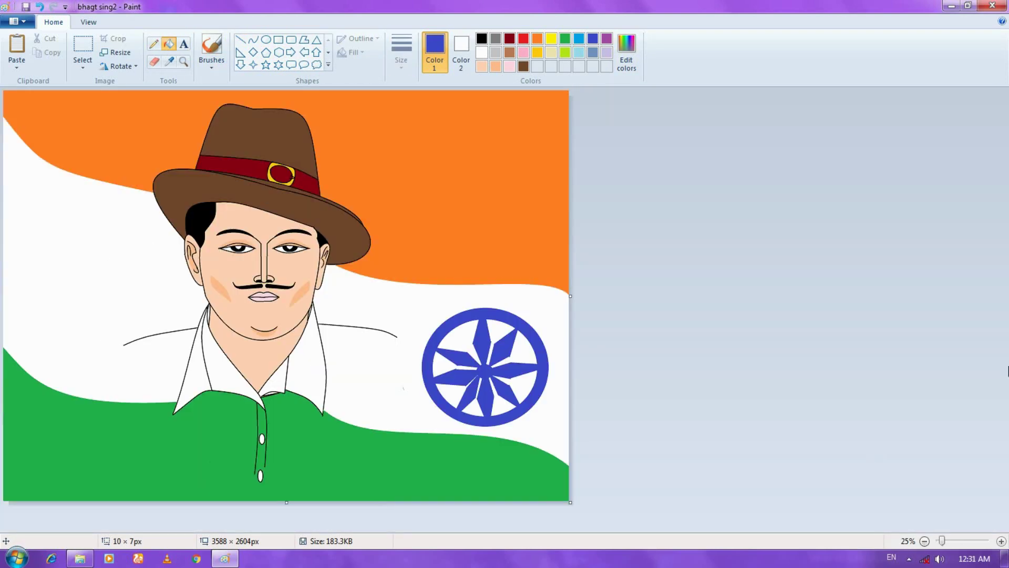